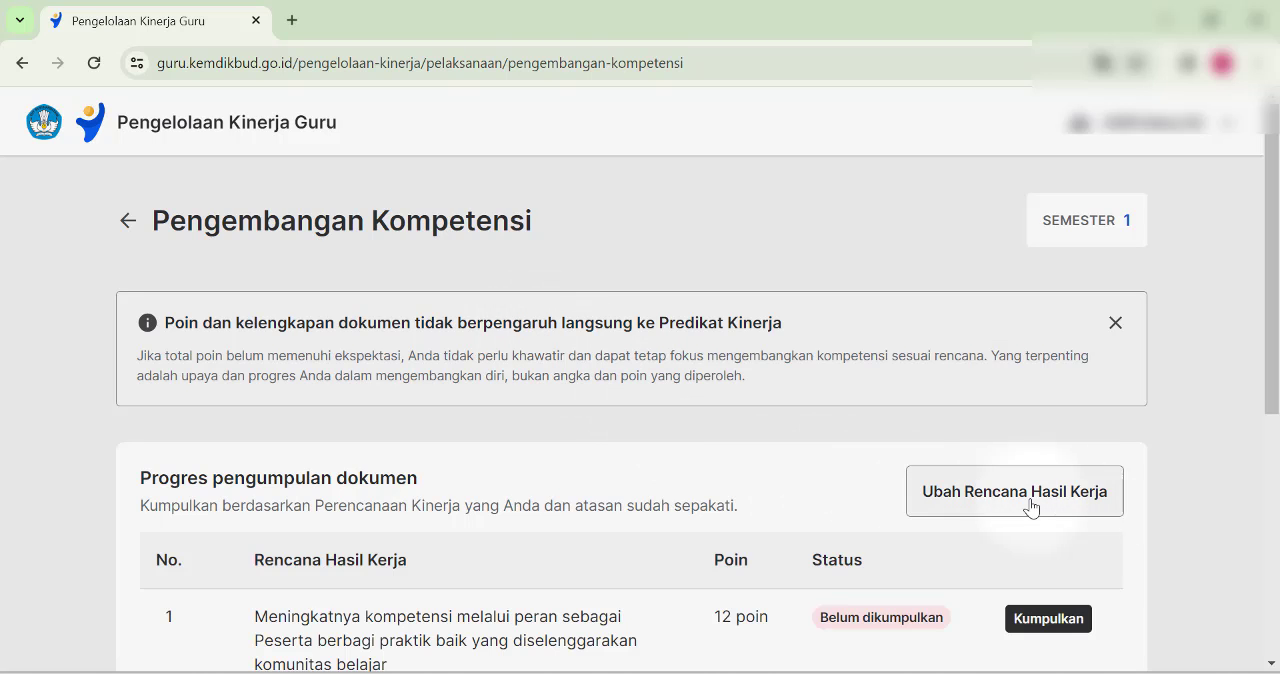
- Open the Rencana Hasil Kerja for editing, declaring that the change has already been discussed with the supervisor
scroll(1007, 503, down, 3)
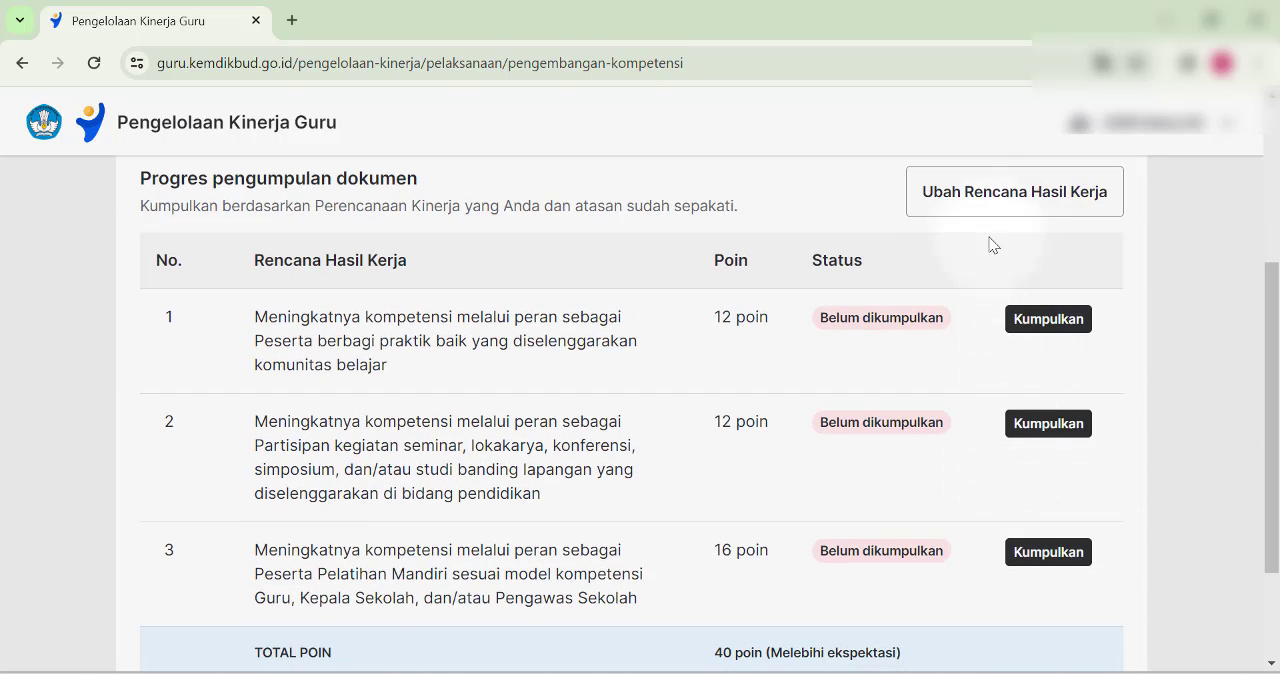
scroll(1040, 320, down, 2)
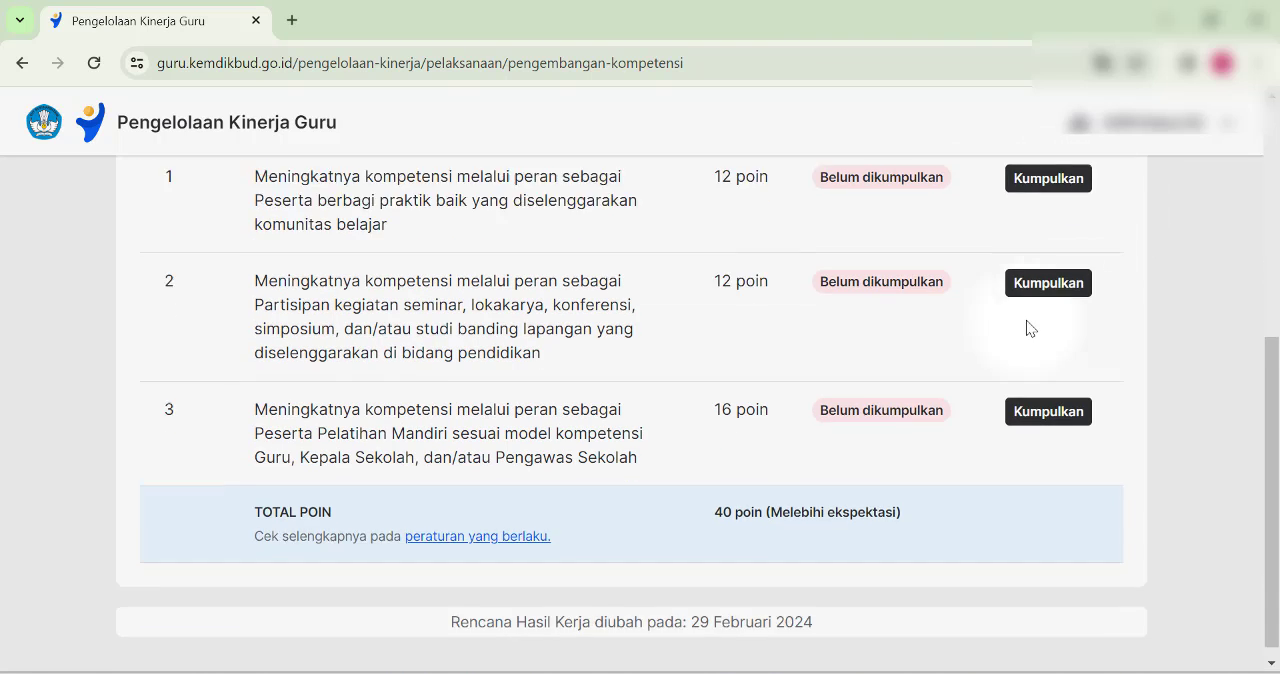
scroll(840, 425, up, 2)
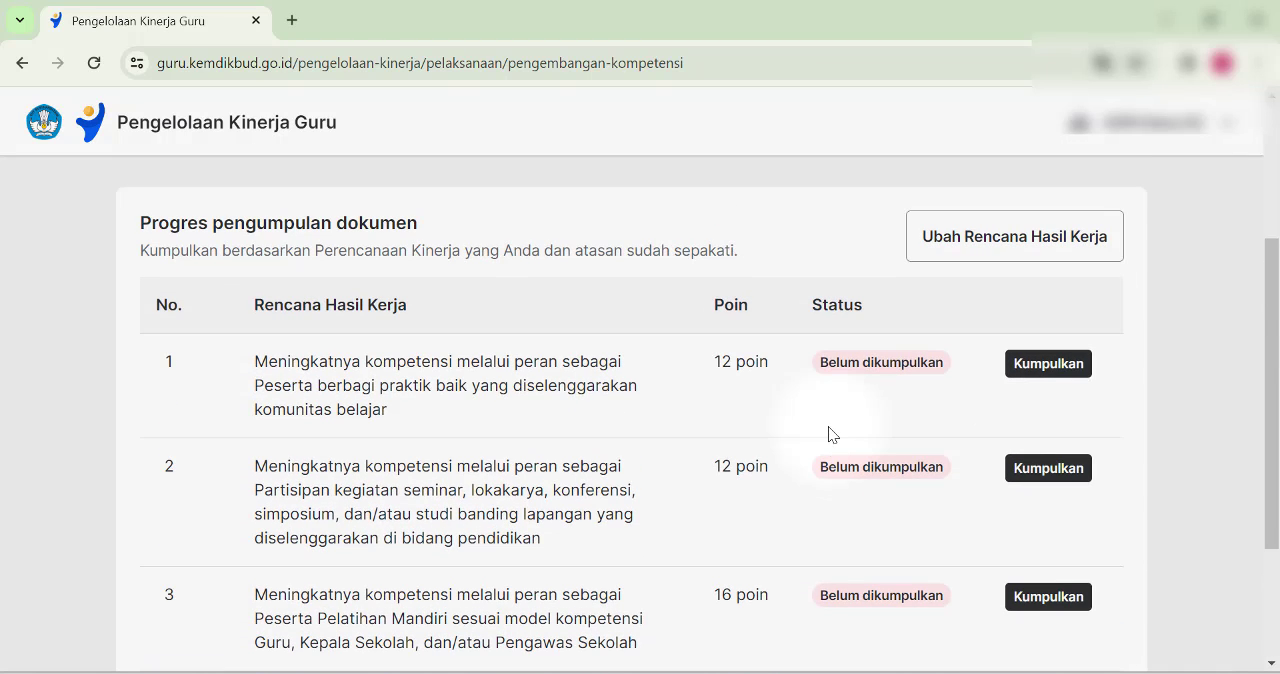
scroll(828, 434, down, 1)
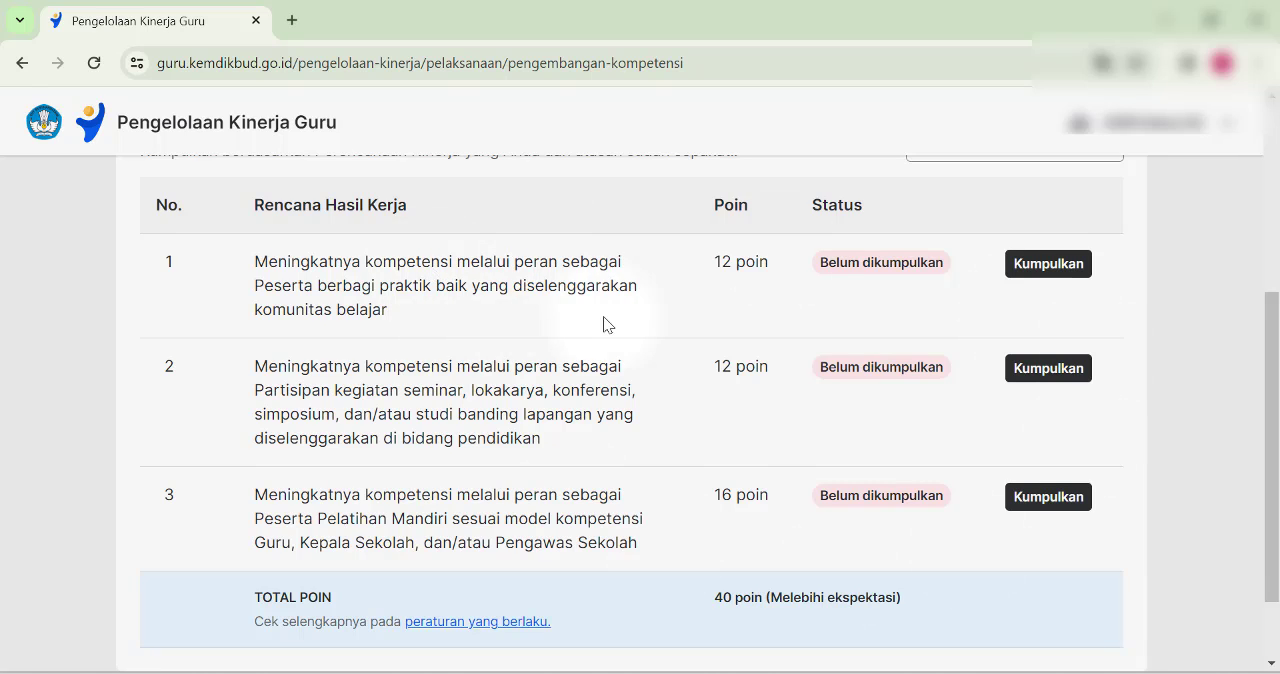
scroll(606, 320, up, 2)
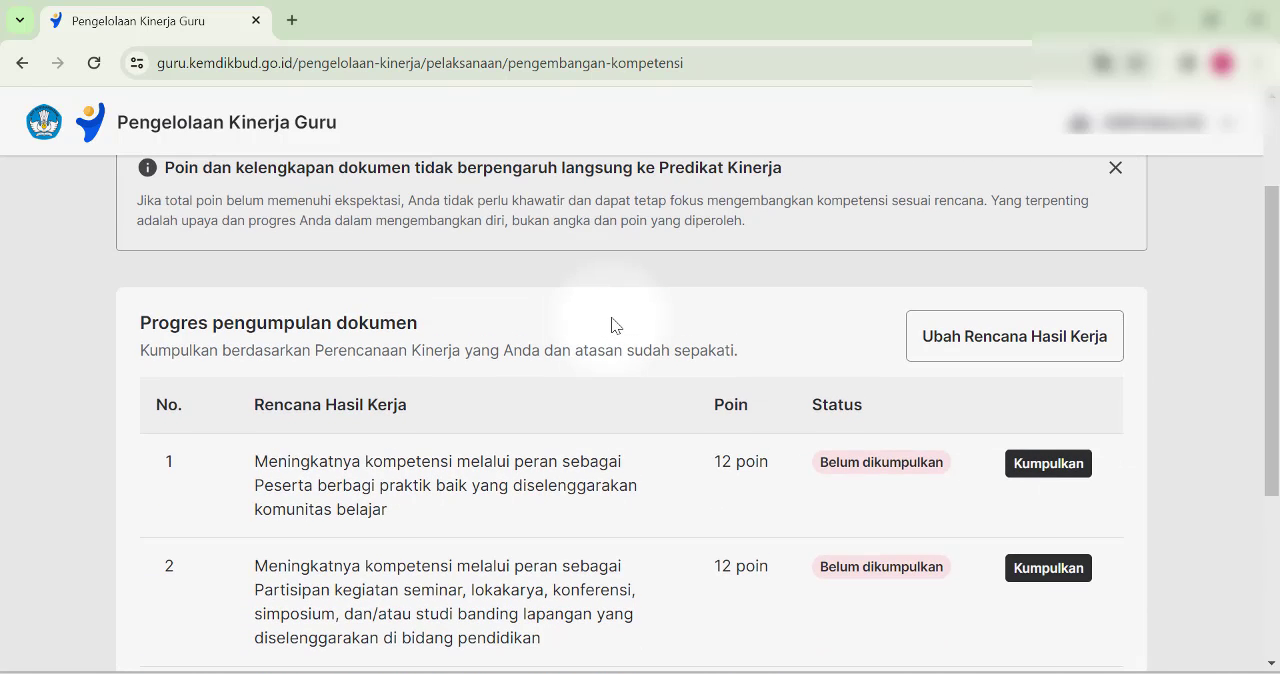
click(1014, 357)
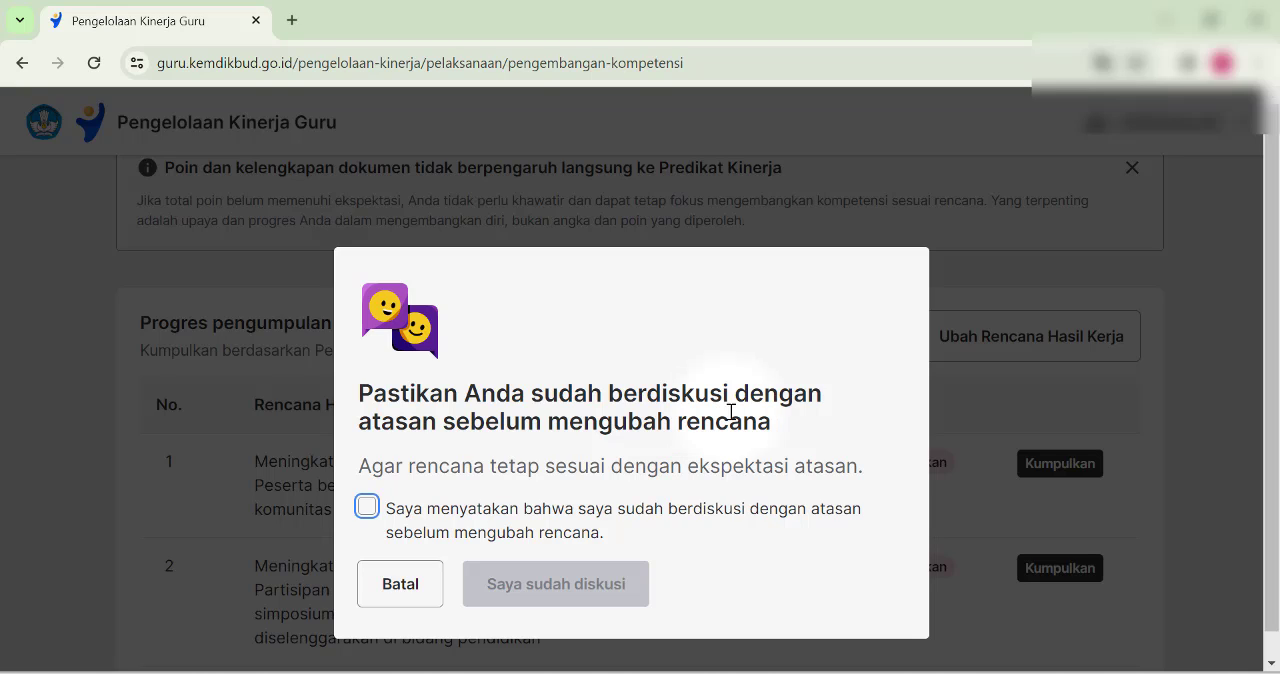
click(367, 511)
click(368, 512)
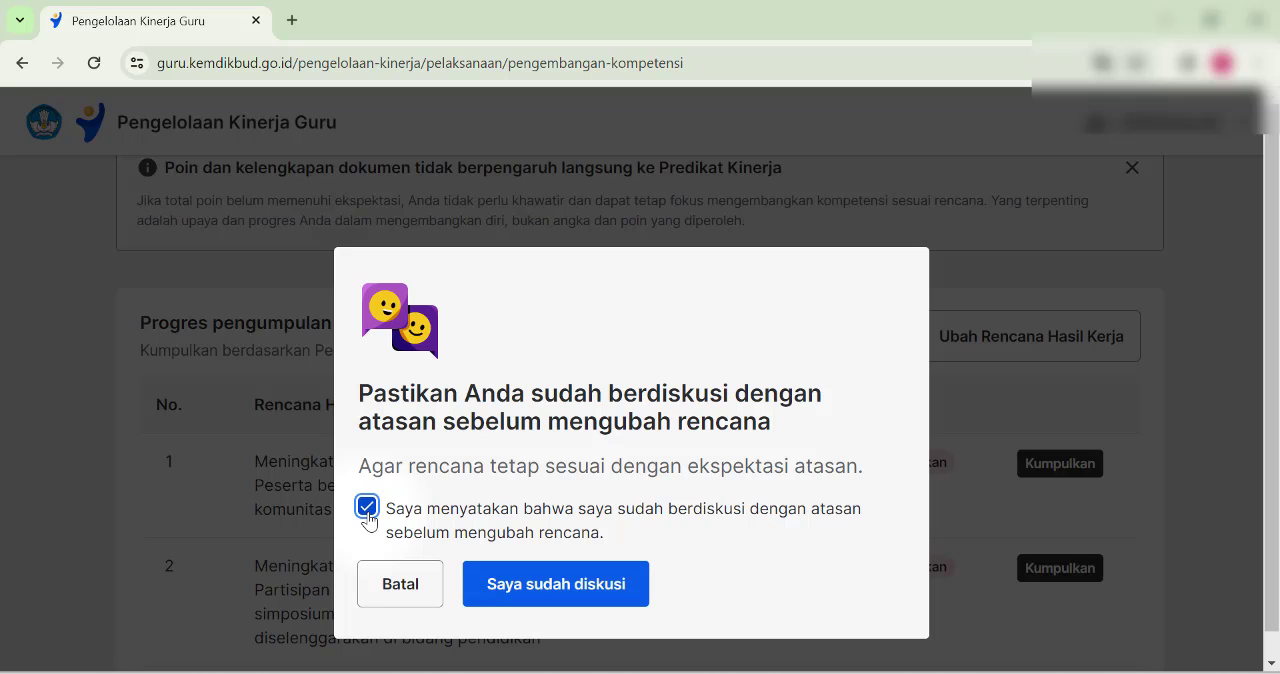
click(556, 590)
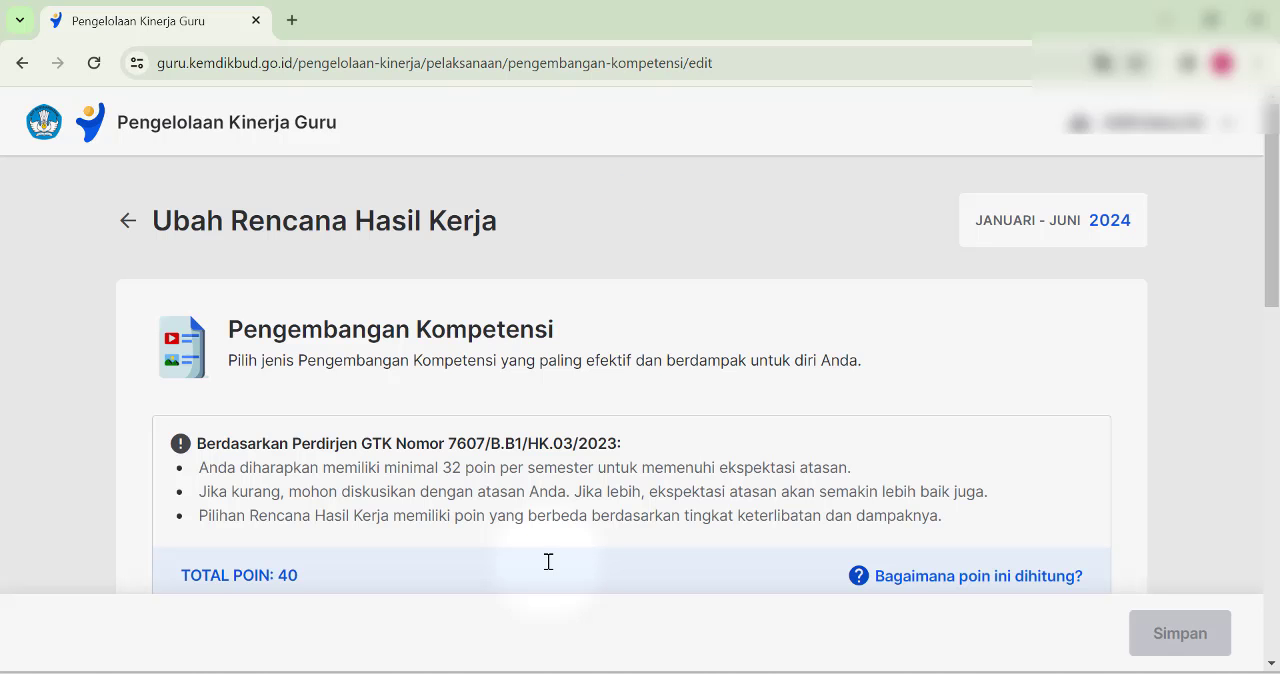
- Delete the first Rencana Hasil Kerja, "Peserta berbagi praktik baik yang diselenggarakan komunitas belajar"
scroll(571, 487, down, 6)
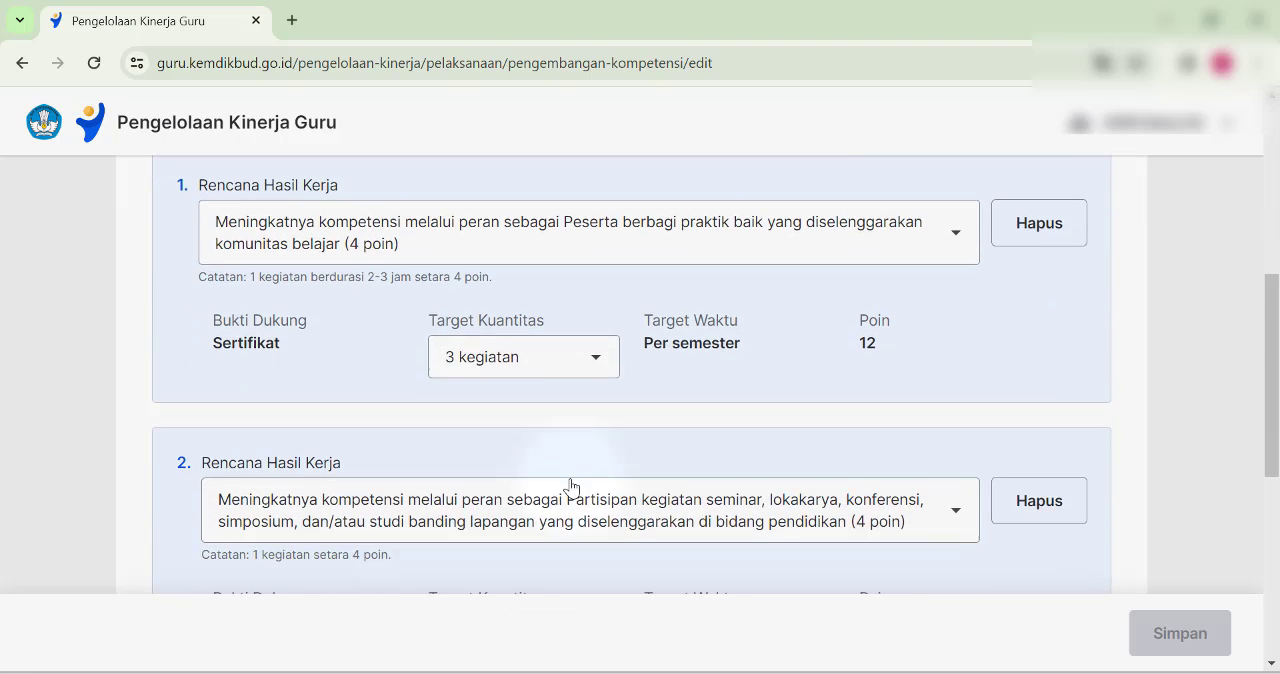
scroll(570, 487, down, 3)
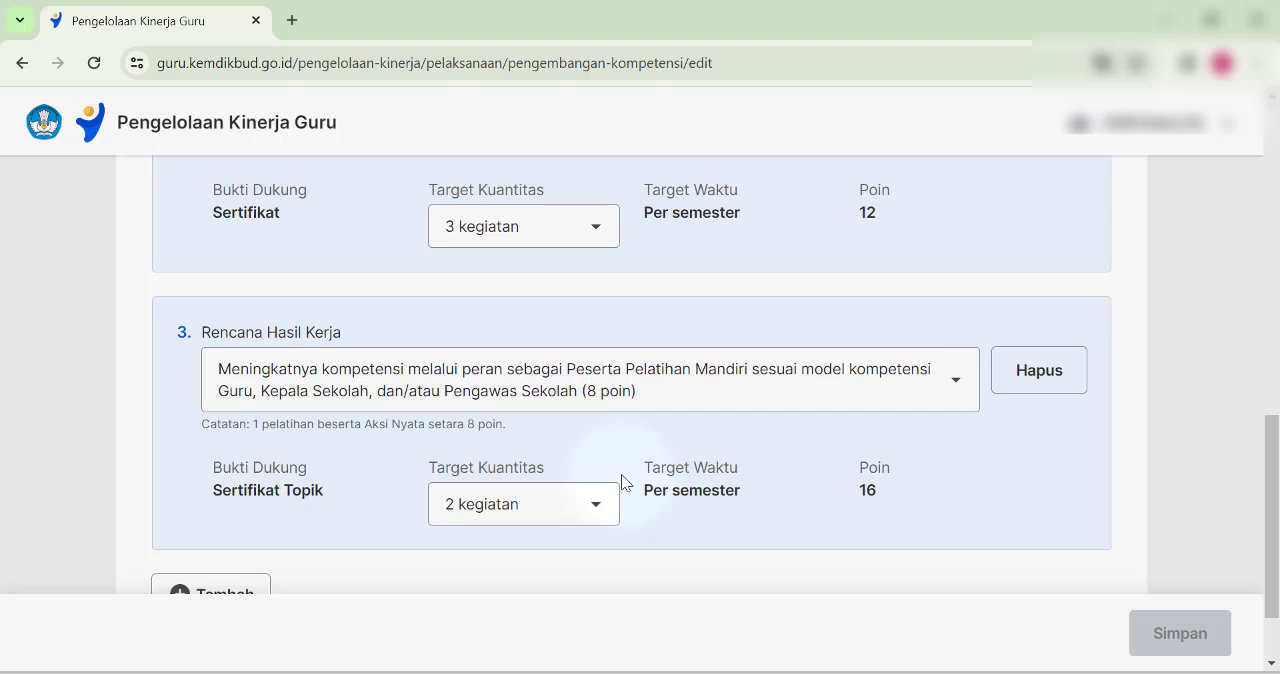
scroll(621, 474, up, 5)
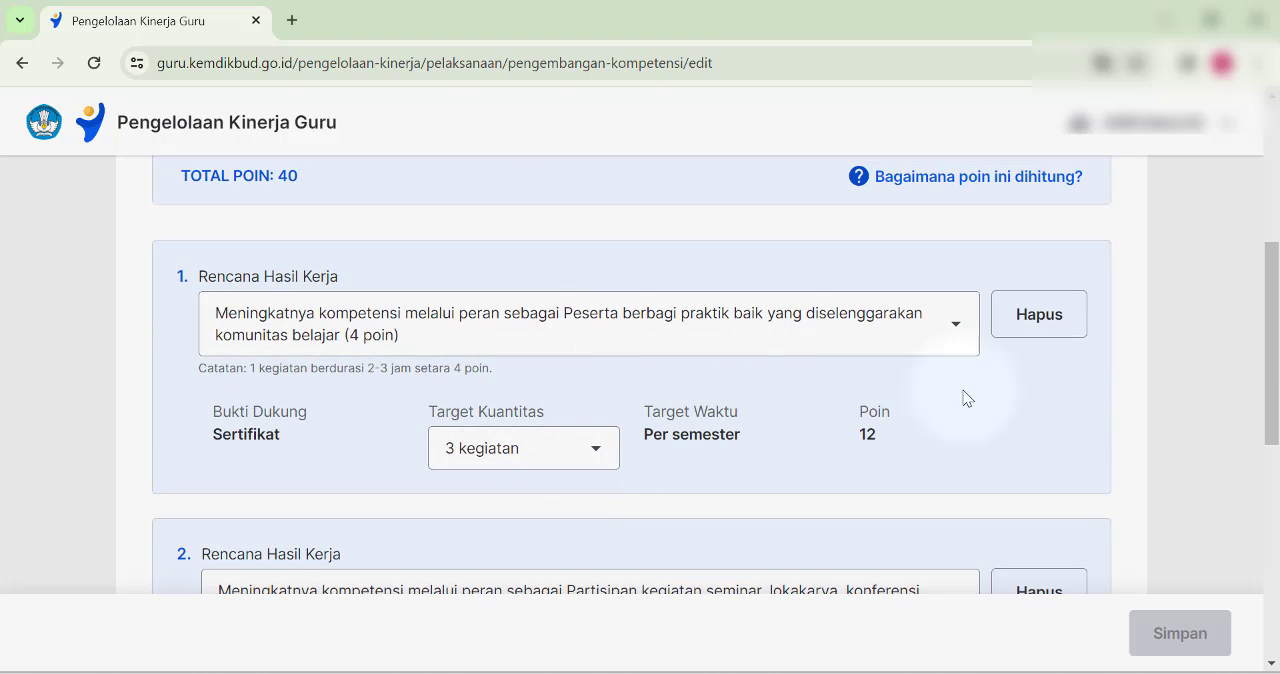
click(1040, 322)
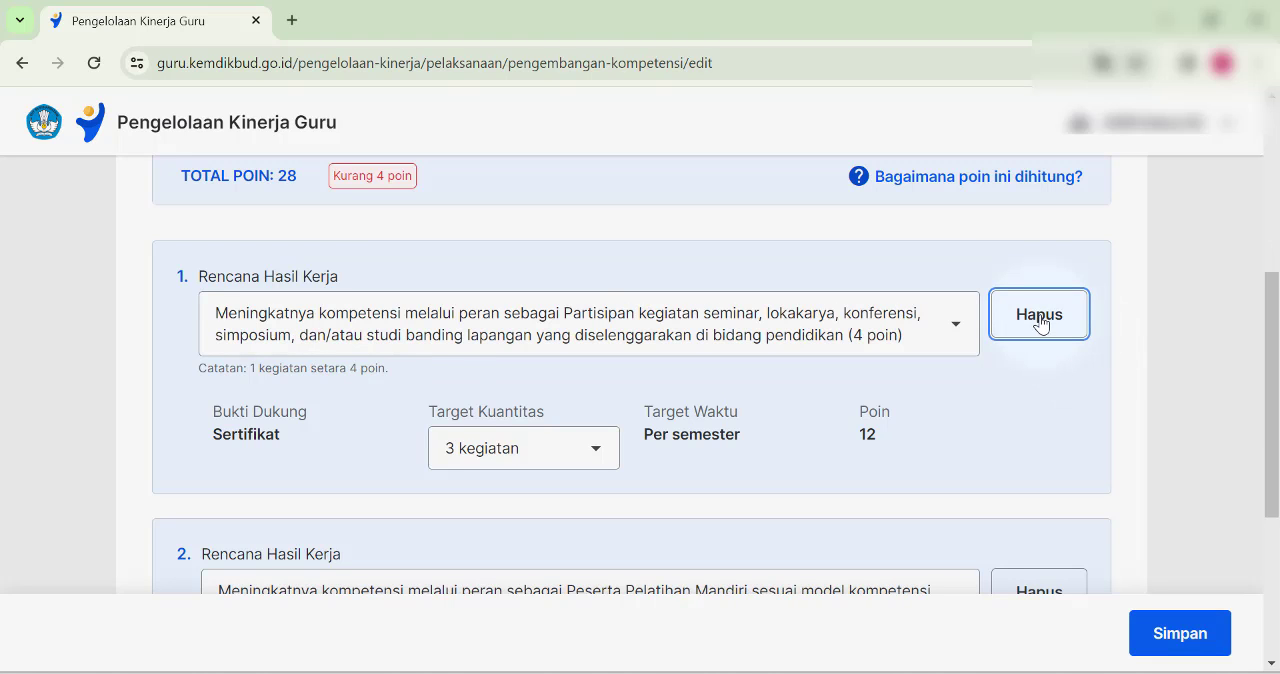
- Add a third Rencana Hasil Kerja for the role "Partisipan observasi praktik pembelajaran (persiapan, pelaksanaan, dan diskusi tindak lanjut) bersama rekan sejawat (8 poin)"
scroll(1040, 322, down, 3)
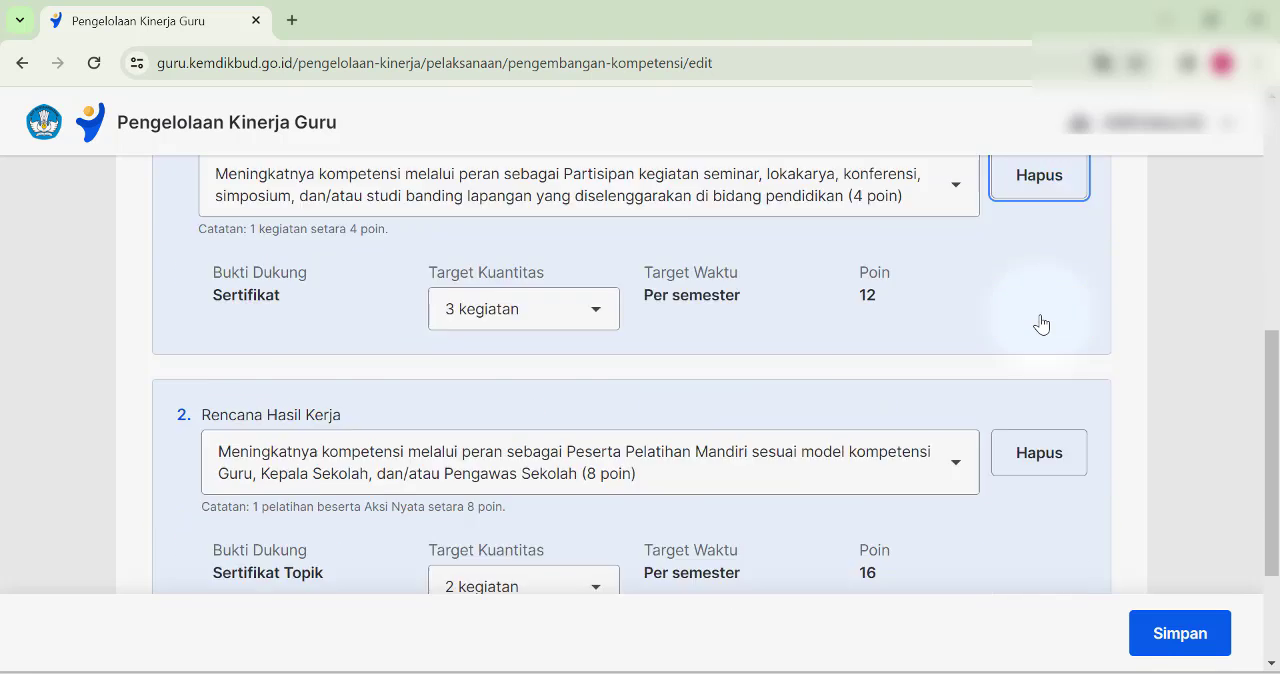
scroll(657, 394, up, 2)
scroll(539, 387, down, 1)
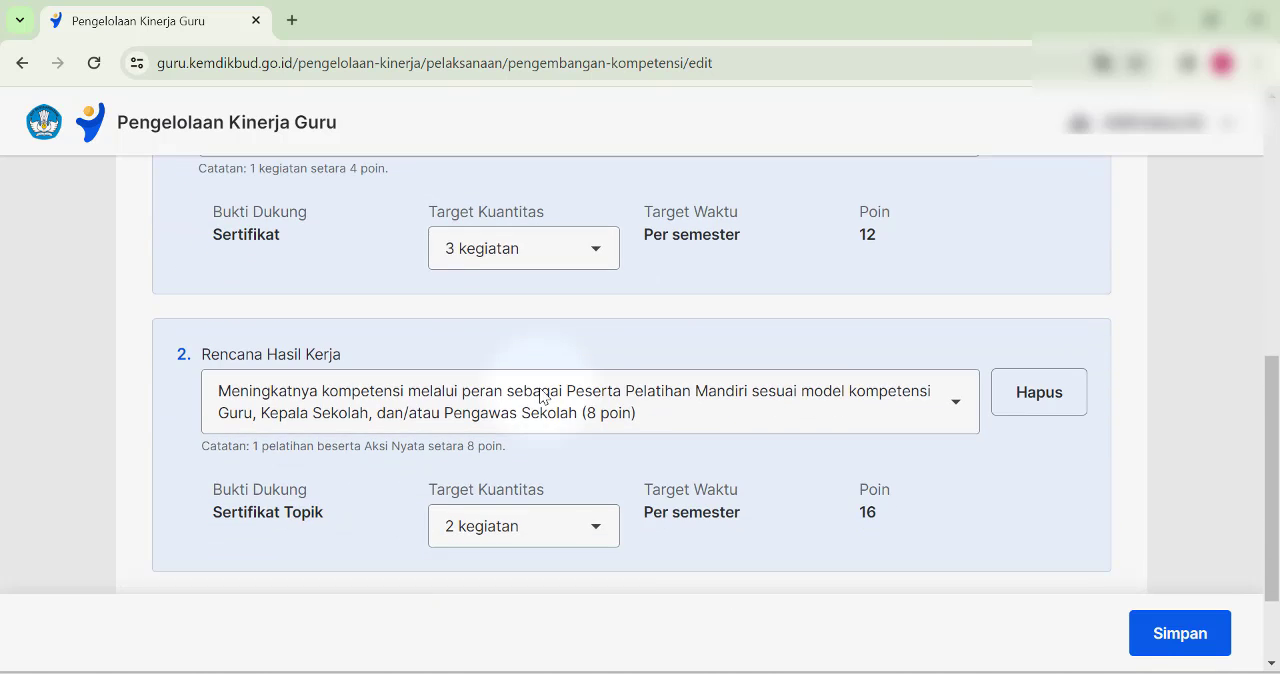
scroll(539, 387, up, 2)
scroll(539, 387, down, 1)
scroll(539, 388, down, 1)
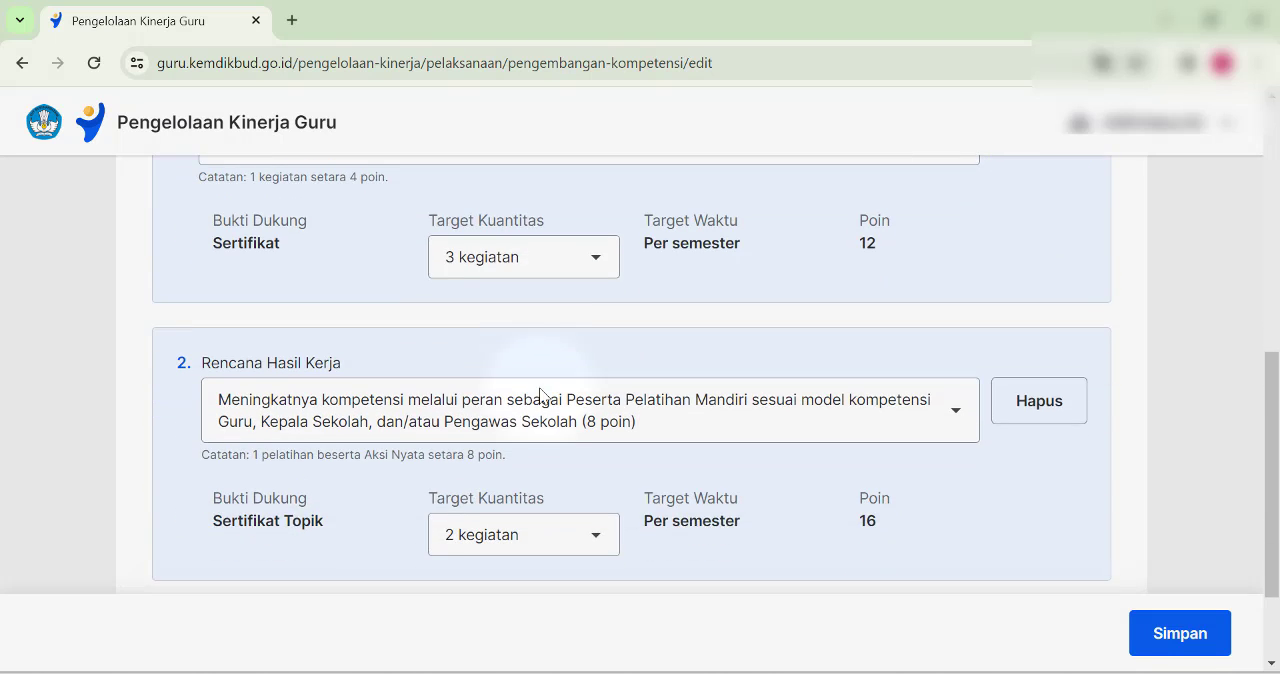
scroll(539, 395, down, 1)
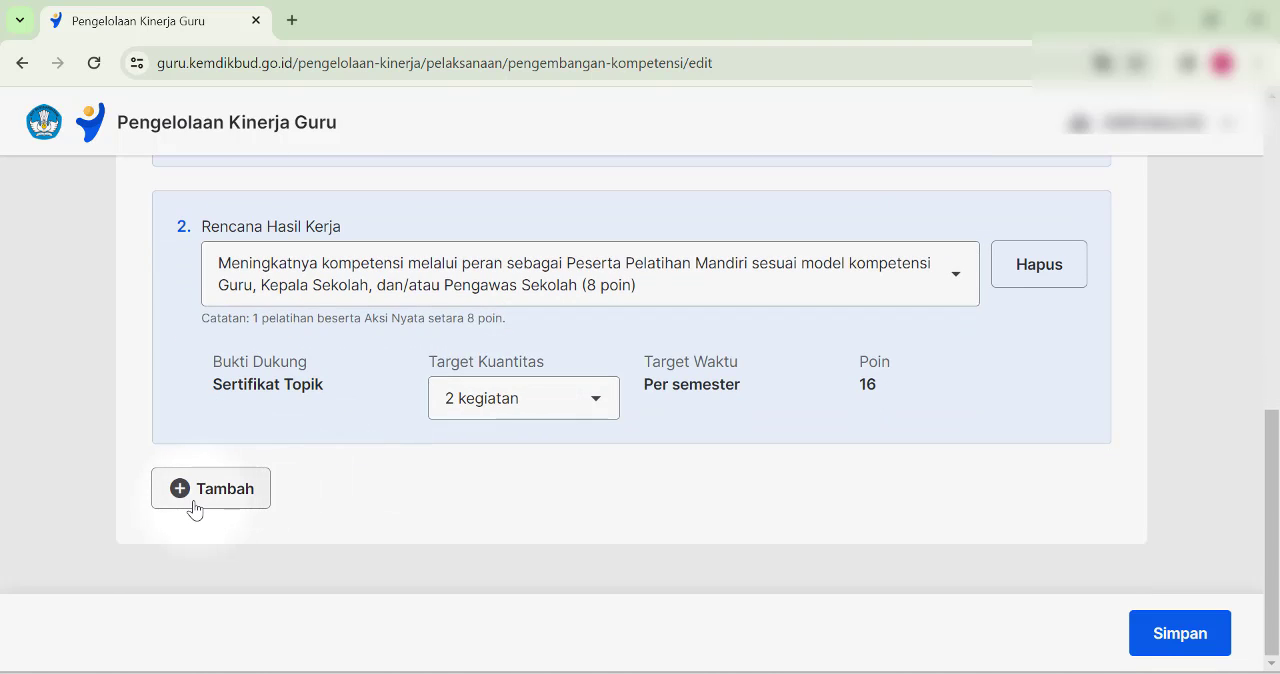
click(194, 508)
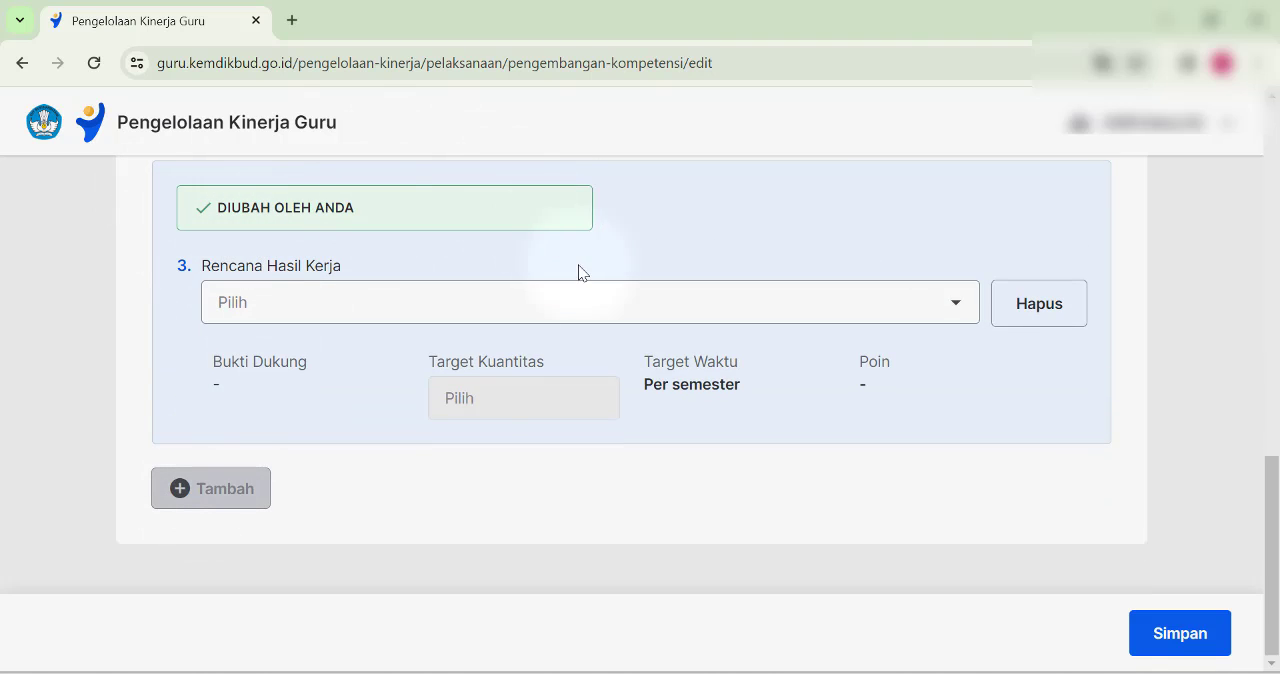
click(317, 318)
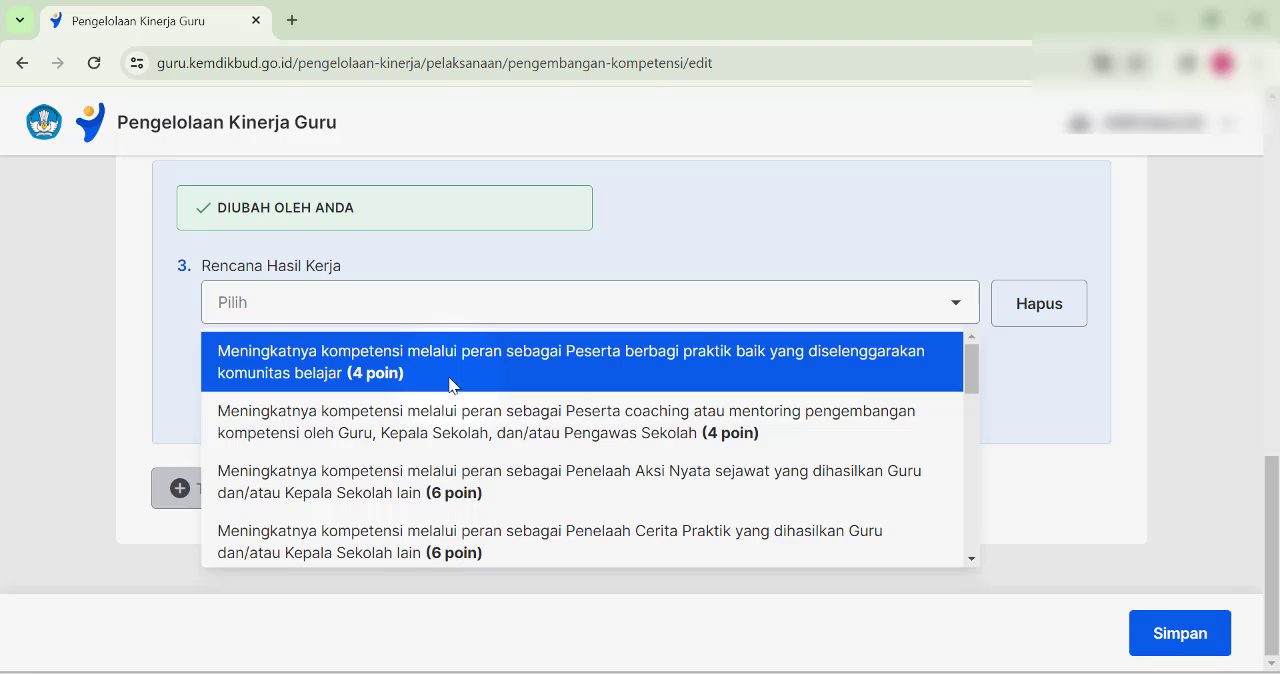
scroll(450, 380, down, 1)
scroll(450, 385, down, 1)
scroll(450, 385, down, 1)
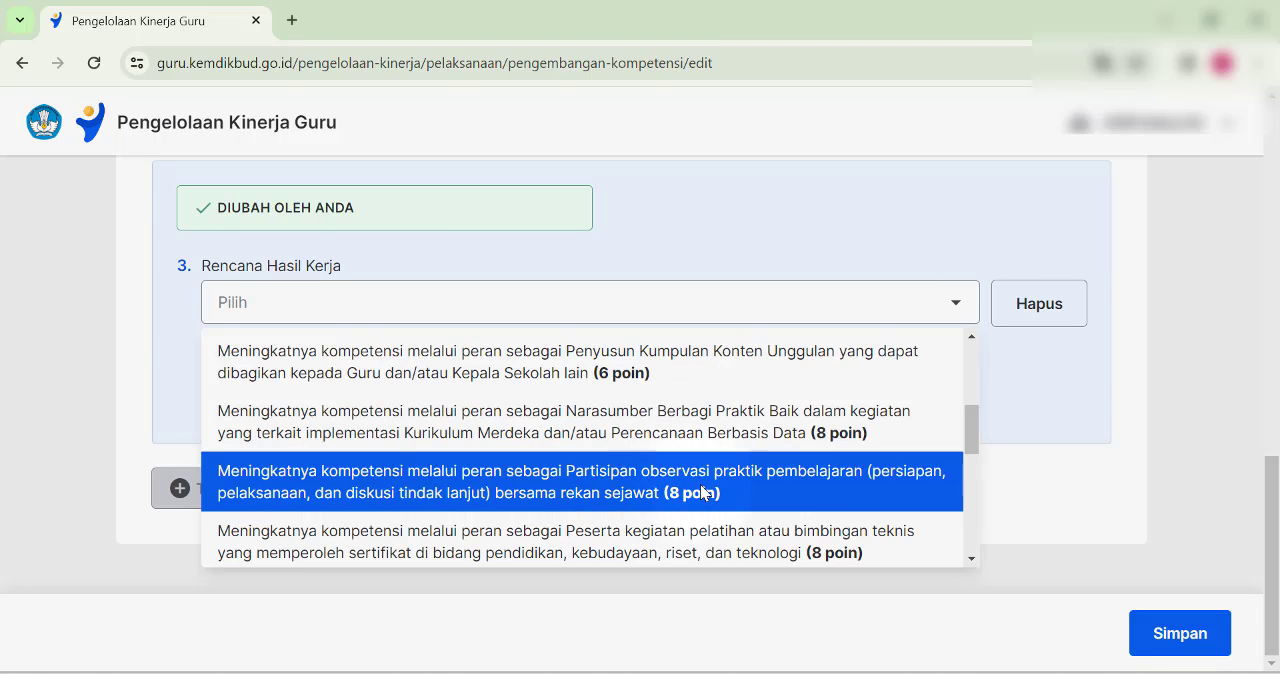
click(585, 491)
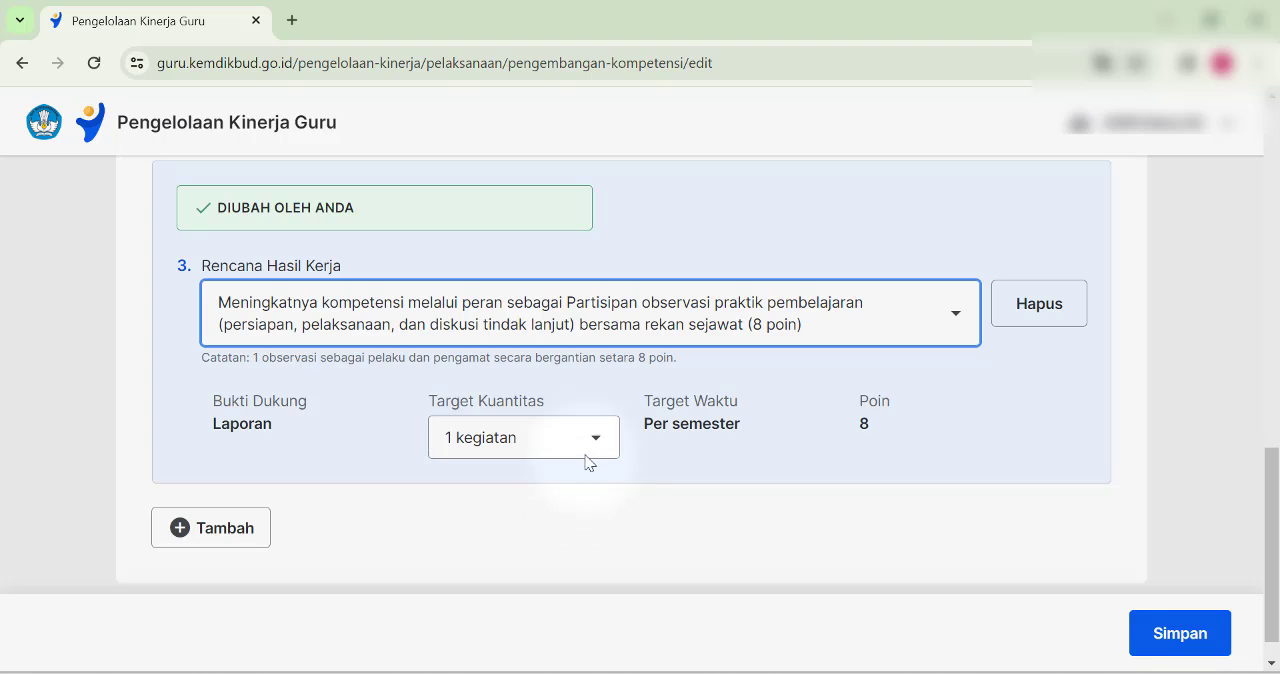
- Set the Target Kuantitas of the third Rencana Hasil Kerja to 2 kegiatan and check the total points
click(590, 446)
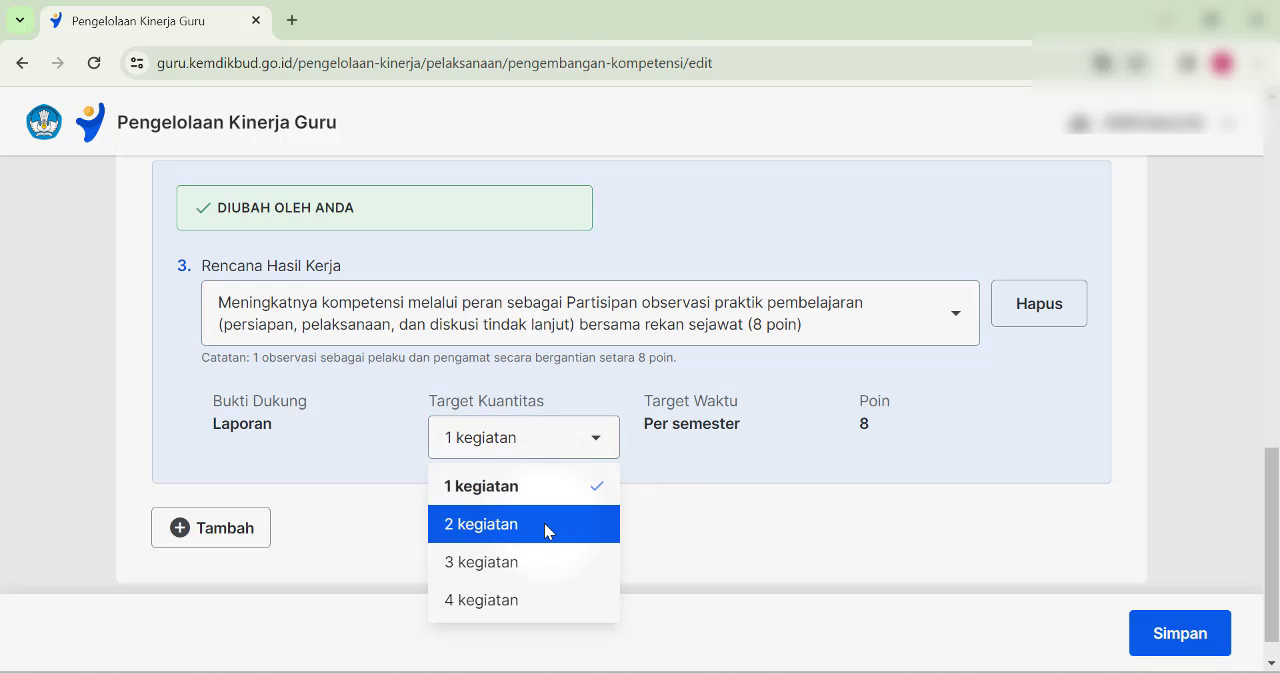
click(545, 523)
scroll(620, 488, up, 5)
scroll(642, 488, up, 3)
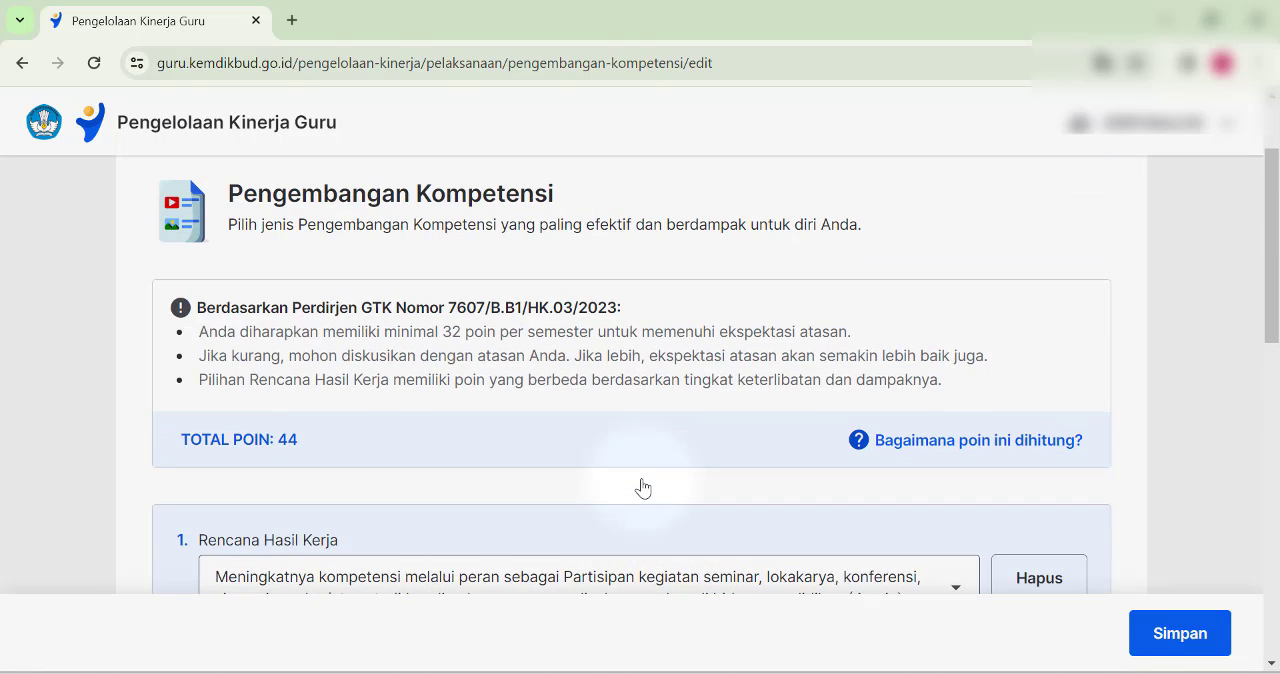
scroll(486, 443, down, 2)
scroll(311, 318, up, 4)
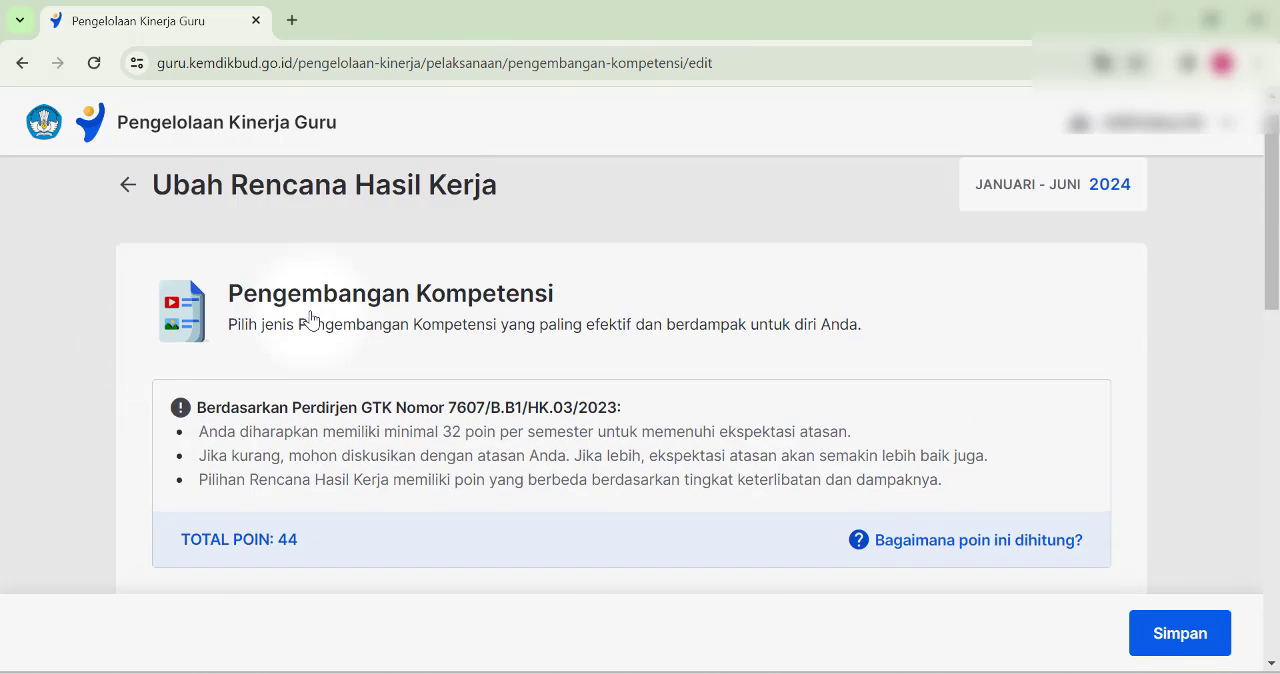
- Set the Target Kuantitas of the second Rencana Hasil Kerja, Peserta Pelatihan Mandiri, to 3 kegiatan
scroll(313, 318, down, 10)
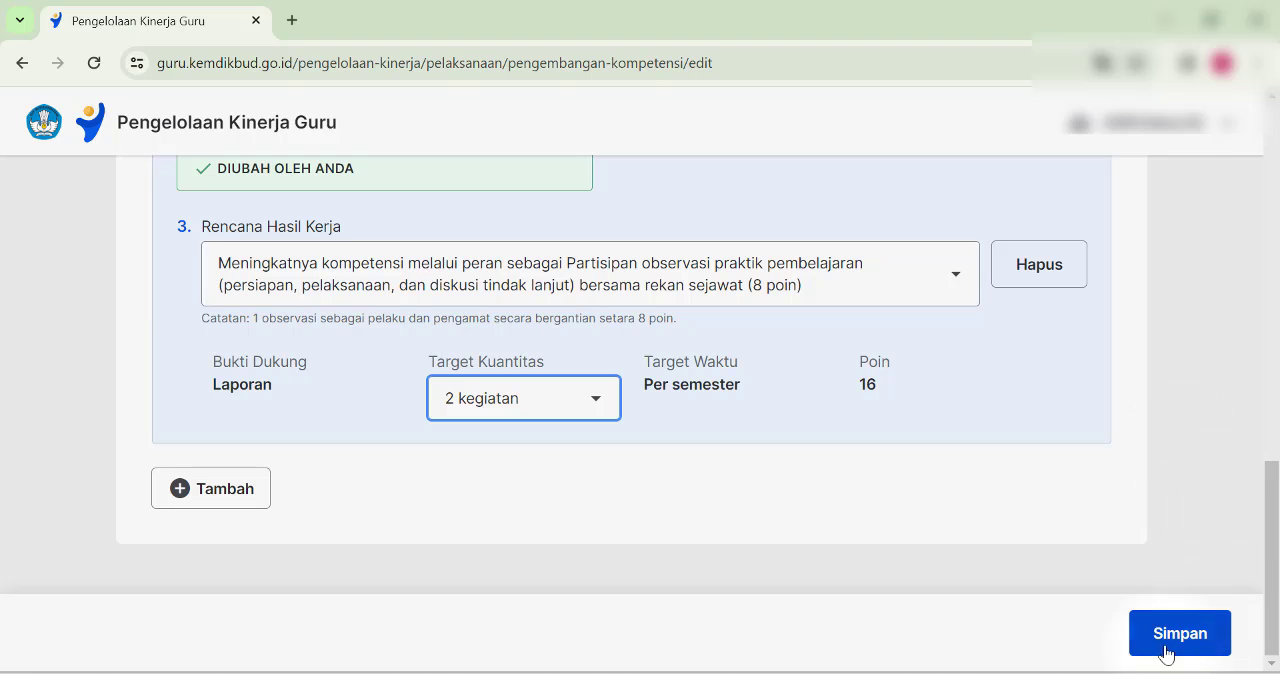
scroll(682, 402, up, 5)
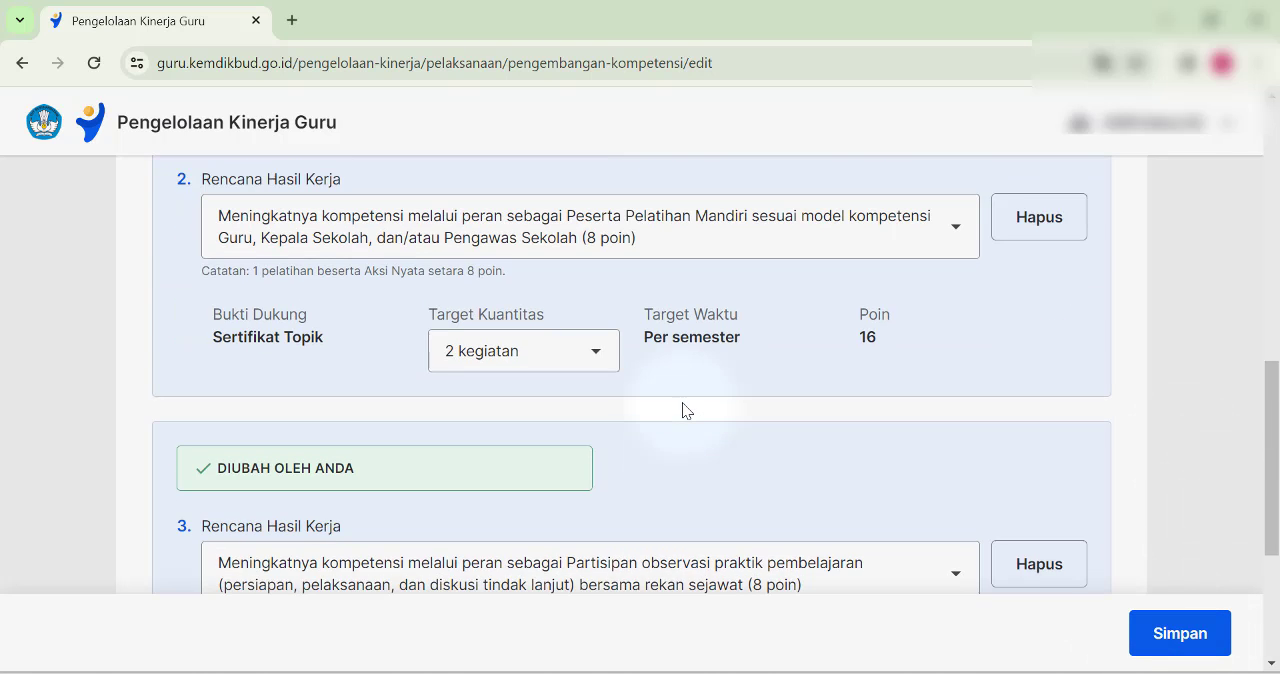
scroll(632, 472, down, 1)
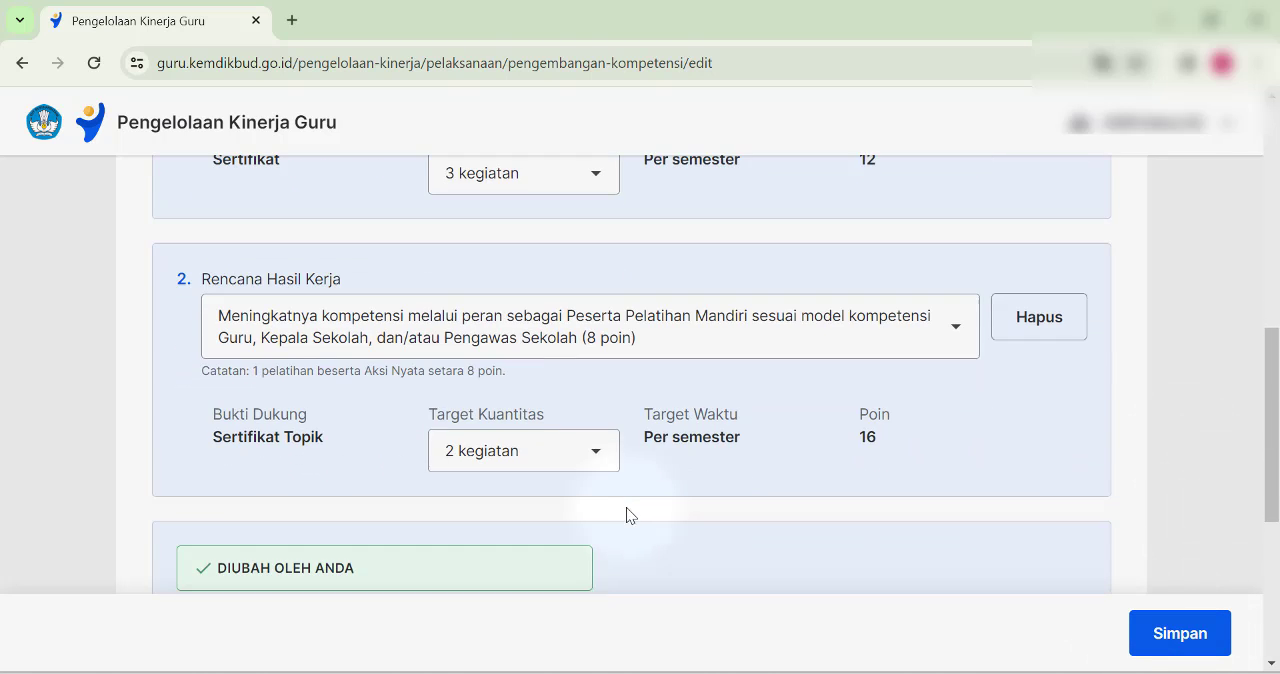
click(594, 449)
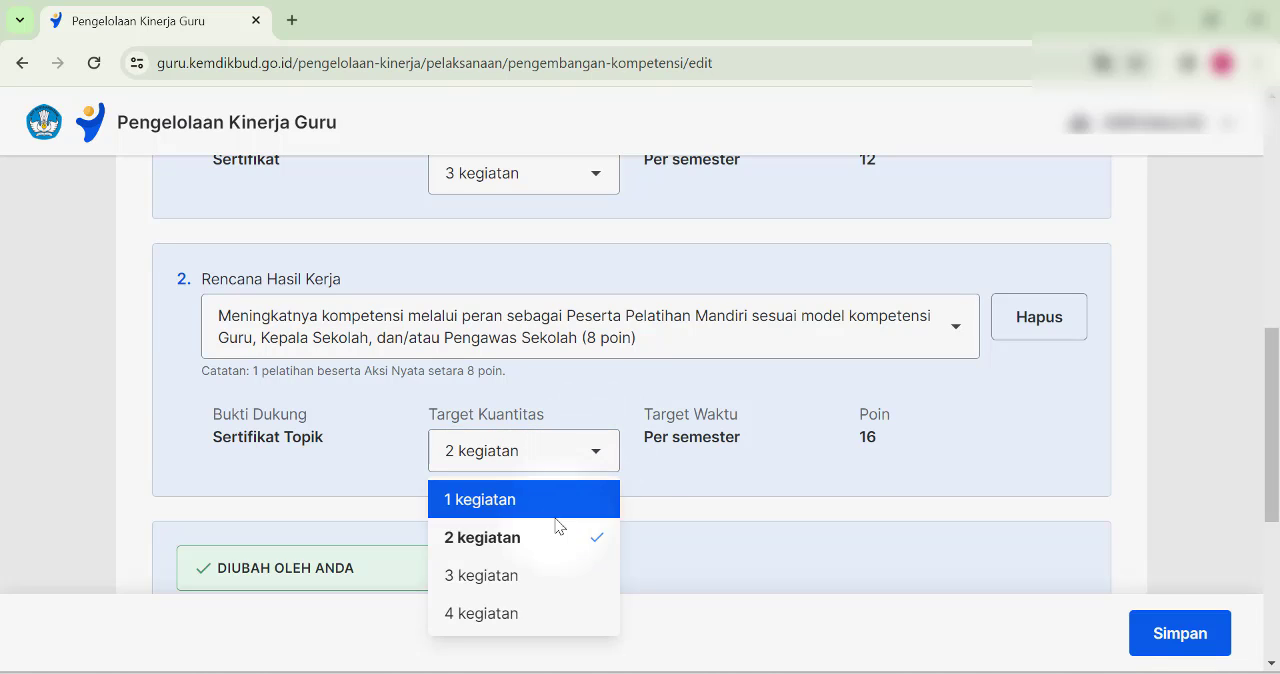
click(532, 578)
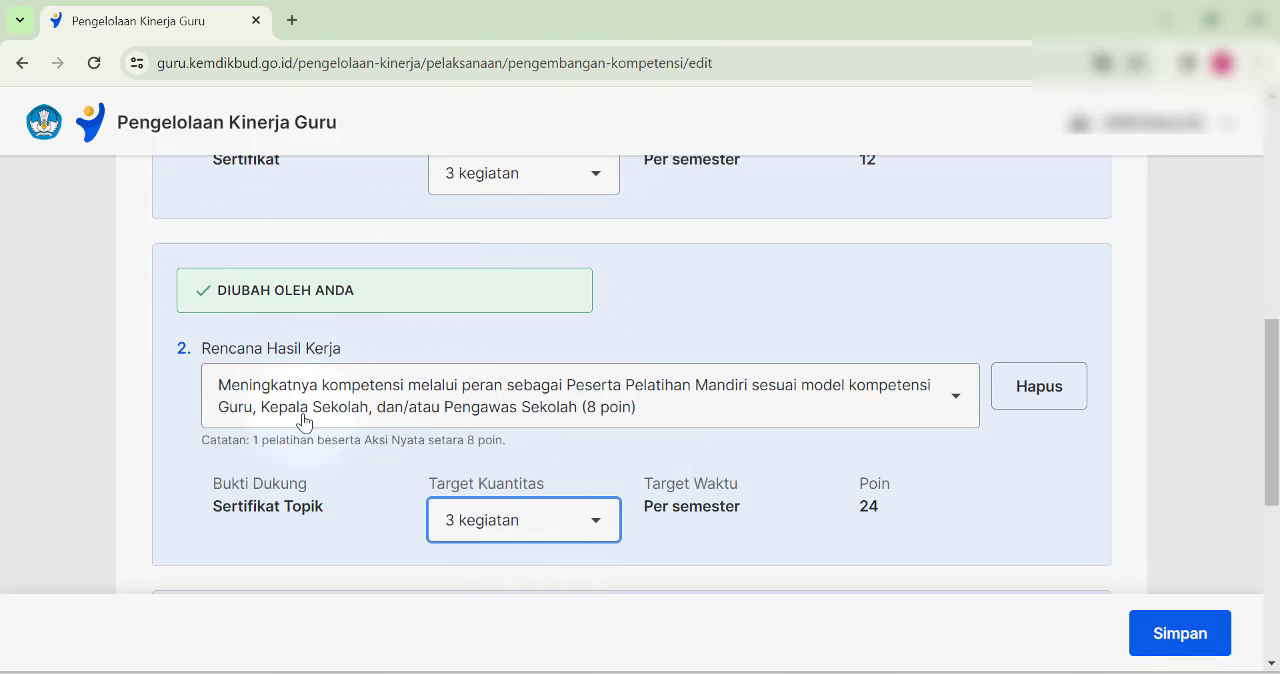
- Save the new Rencana Hasil Kerja, declaring that it is appropriate and has been discussed with the supervisor
scroll(457, 380, down, 4)
scroll(457, 380, up, 4)
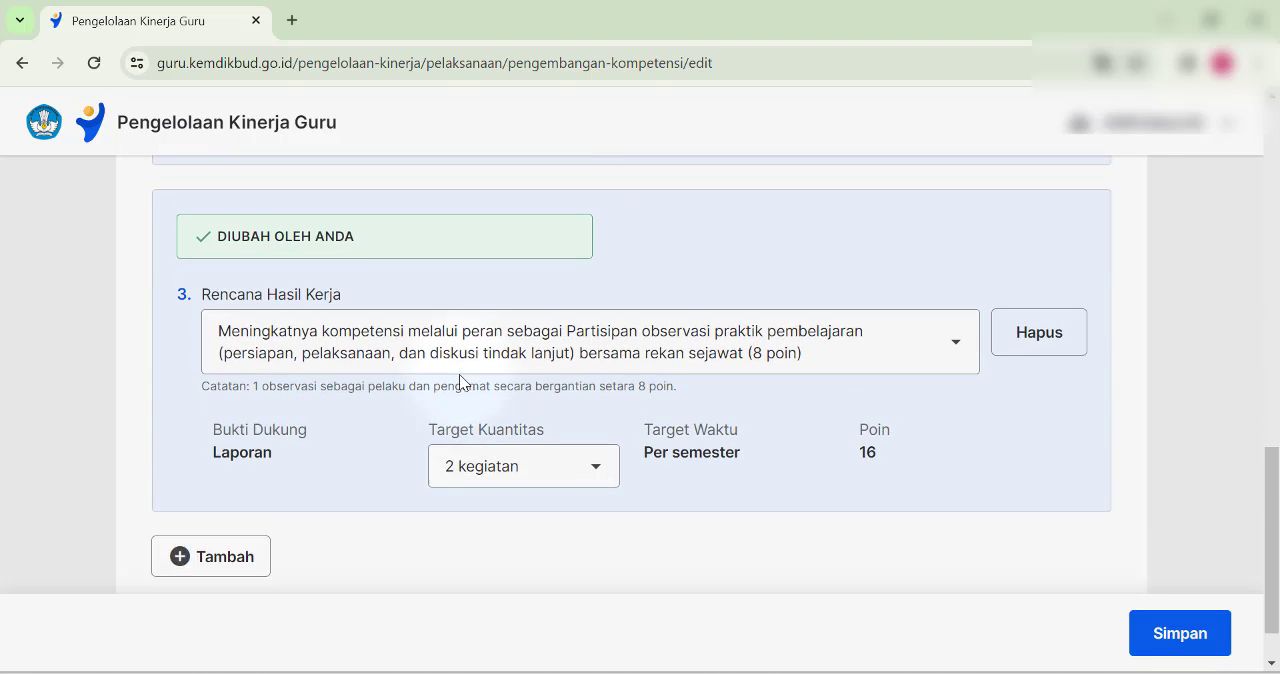
scroll(461, 382, up, 5)
scroll(461, 382, down, 9)
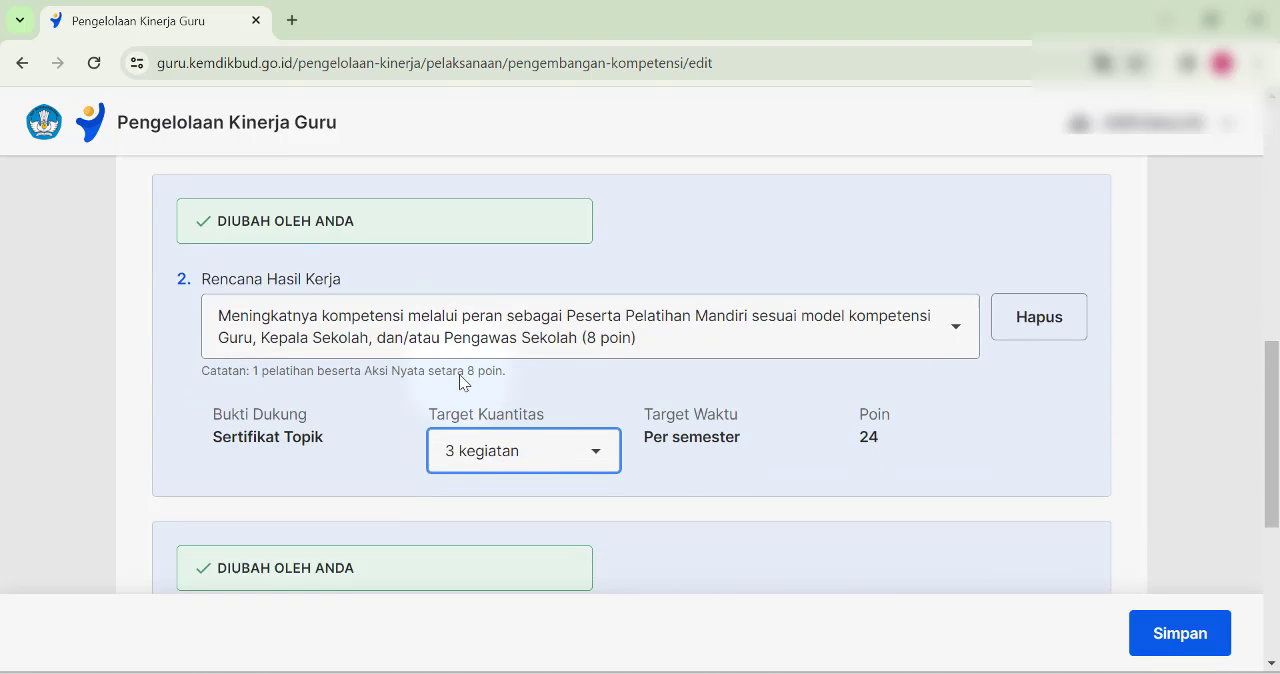
click(1178, 634)
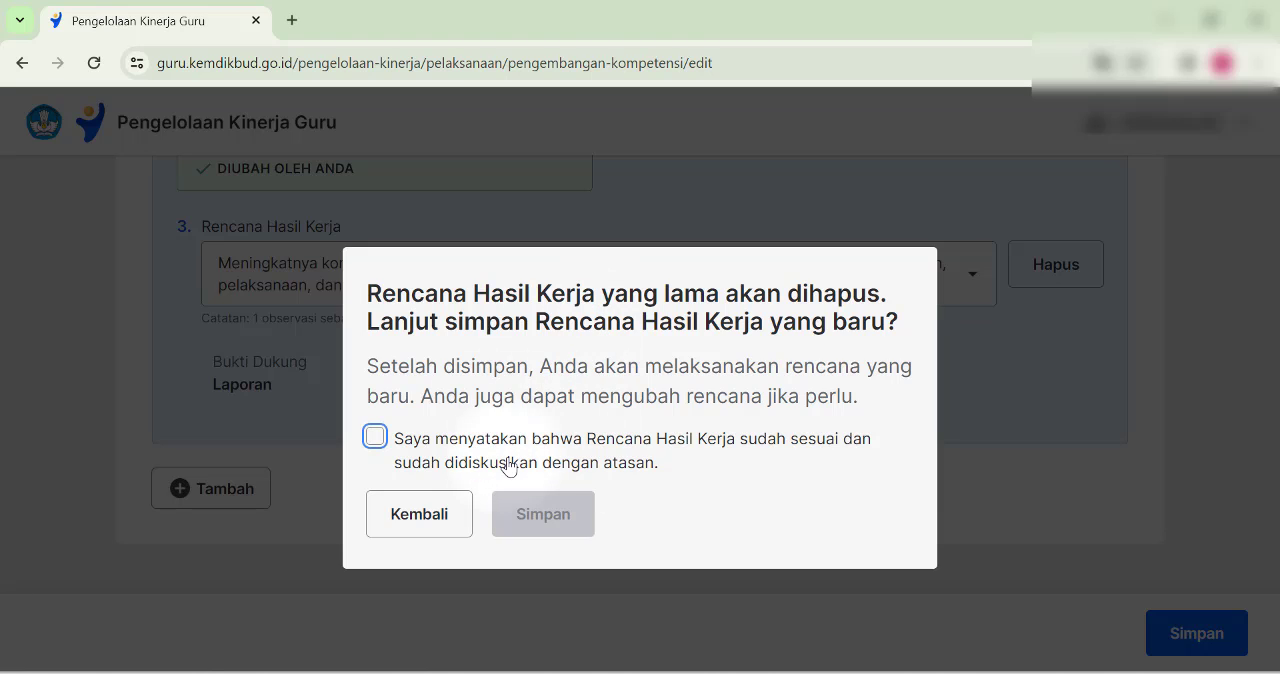
click(374, 440)
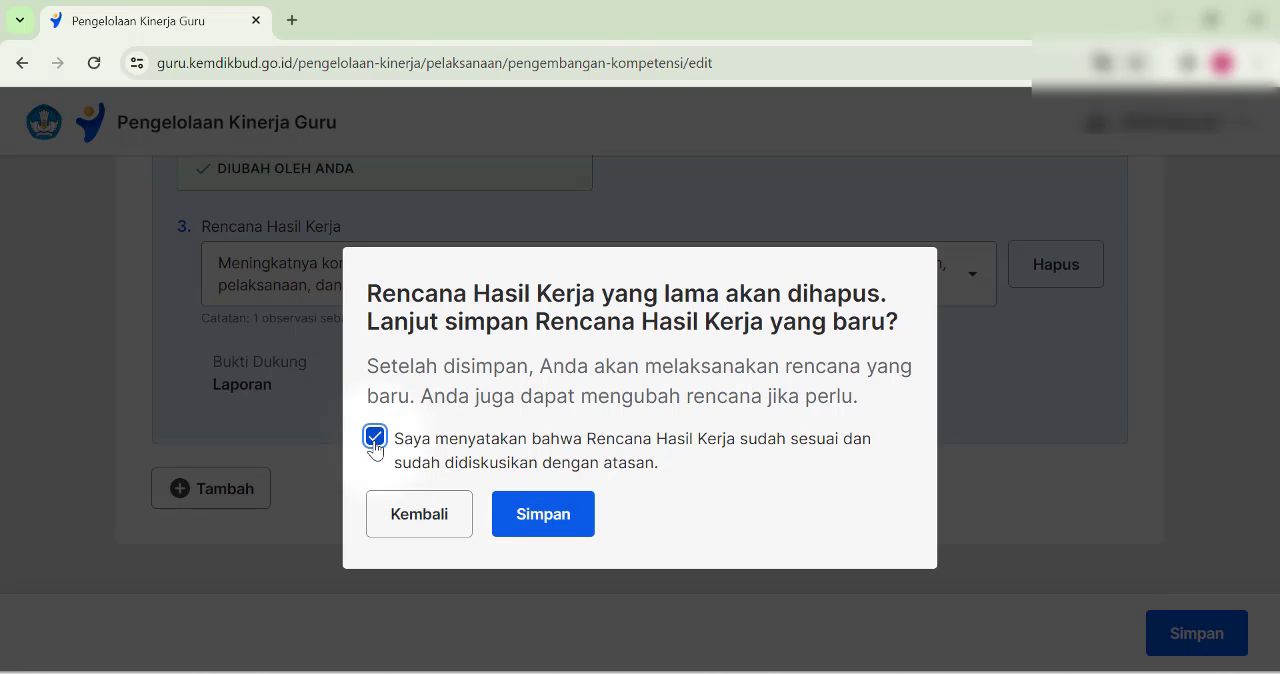
click(541, 526)
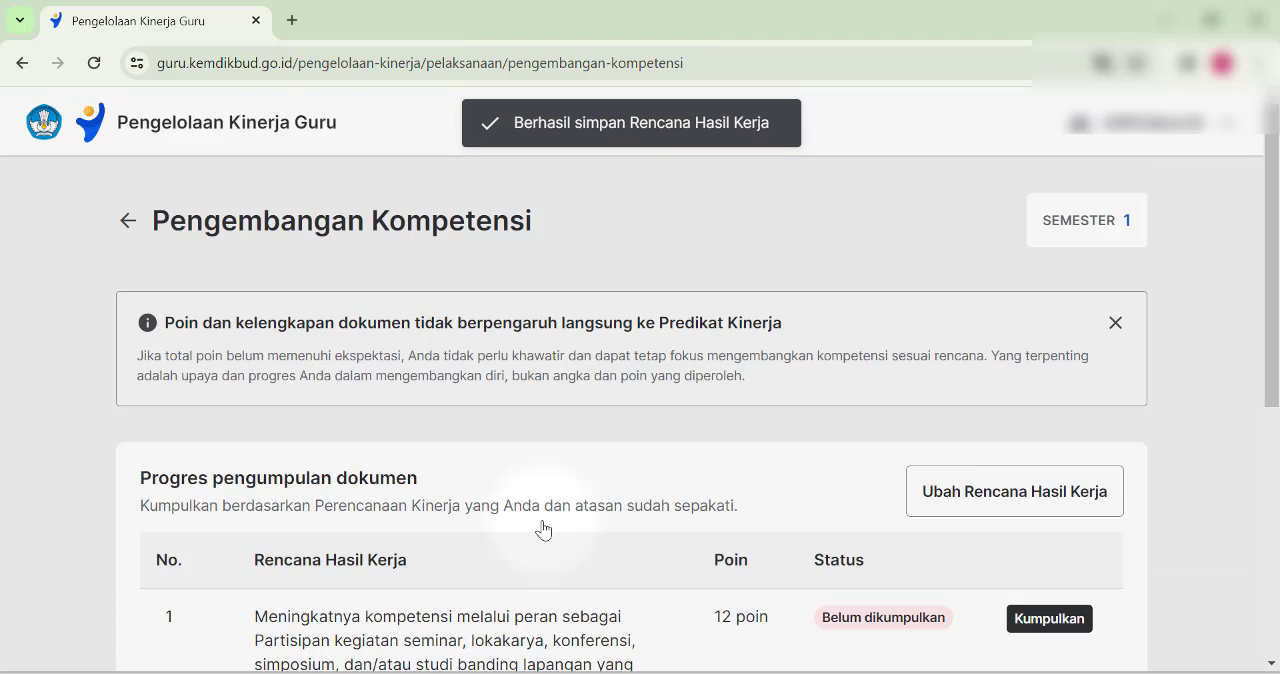
- Review the saved Rencana Hasil Kerja entries, their points and the total in the document submission progress table
scroll(542, 520, down, 5)
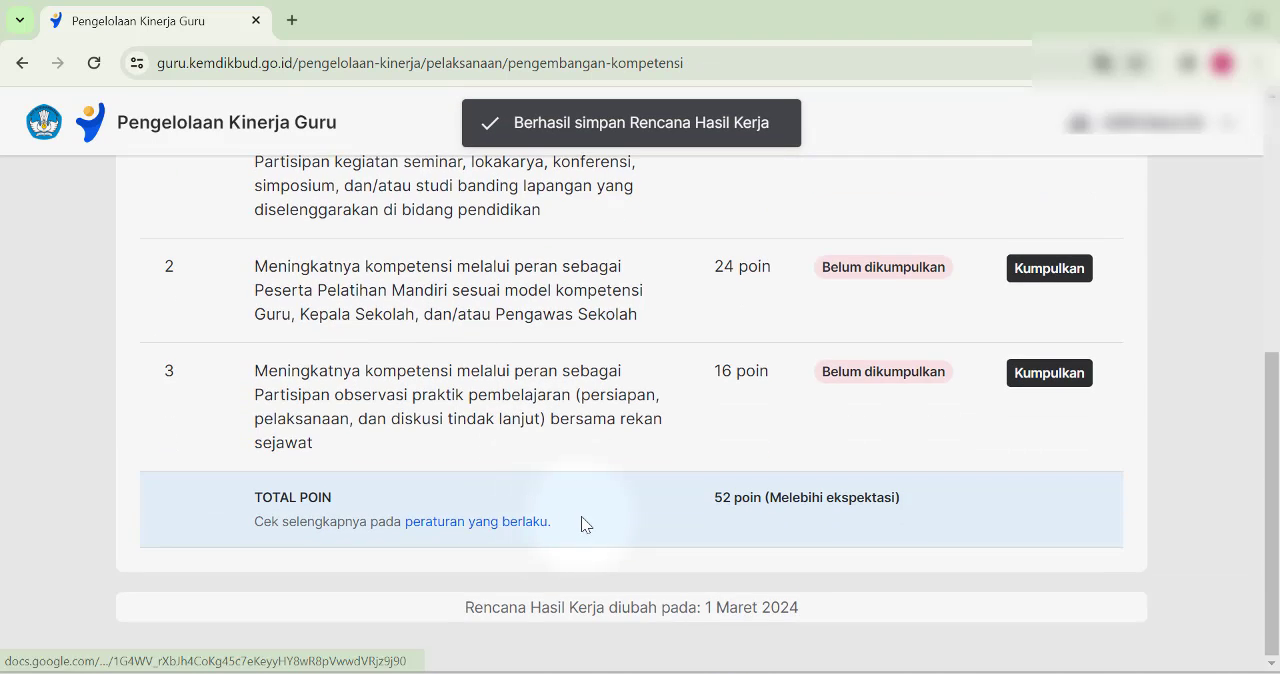
scroll(581, 516, up, 2)
scroll(594, 500, down, 2)
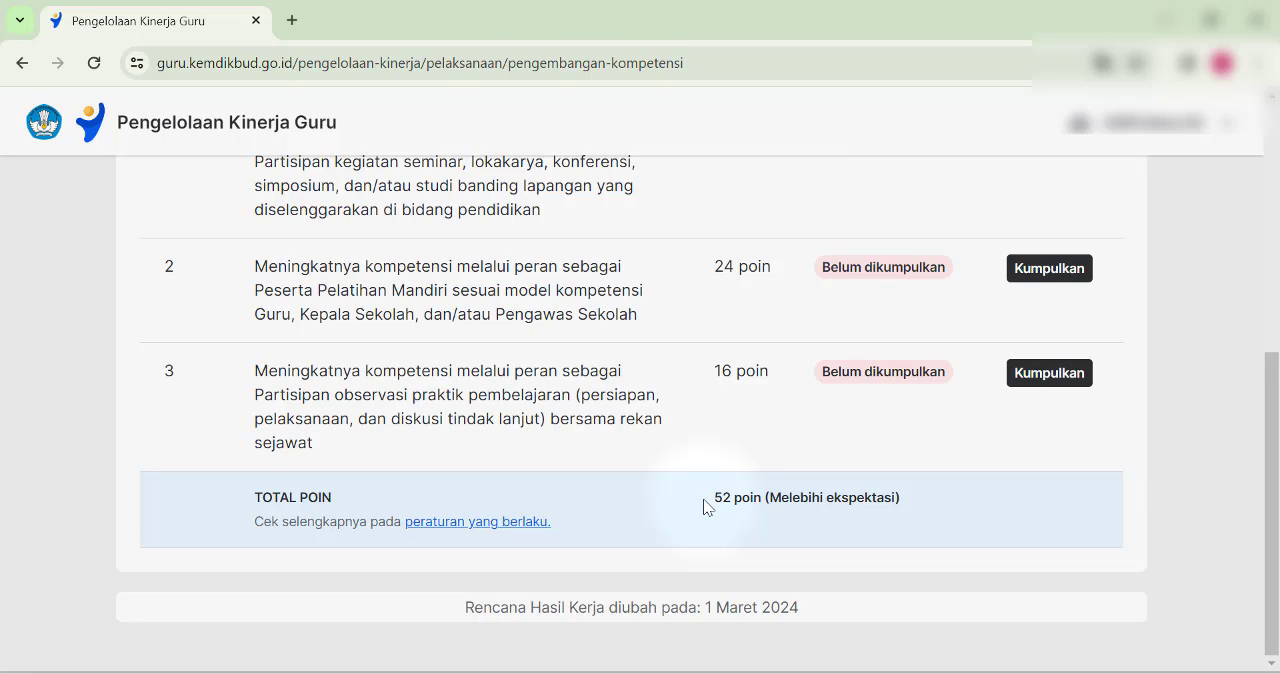
scroll(704, 506, up, 4)
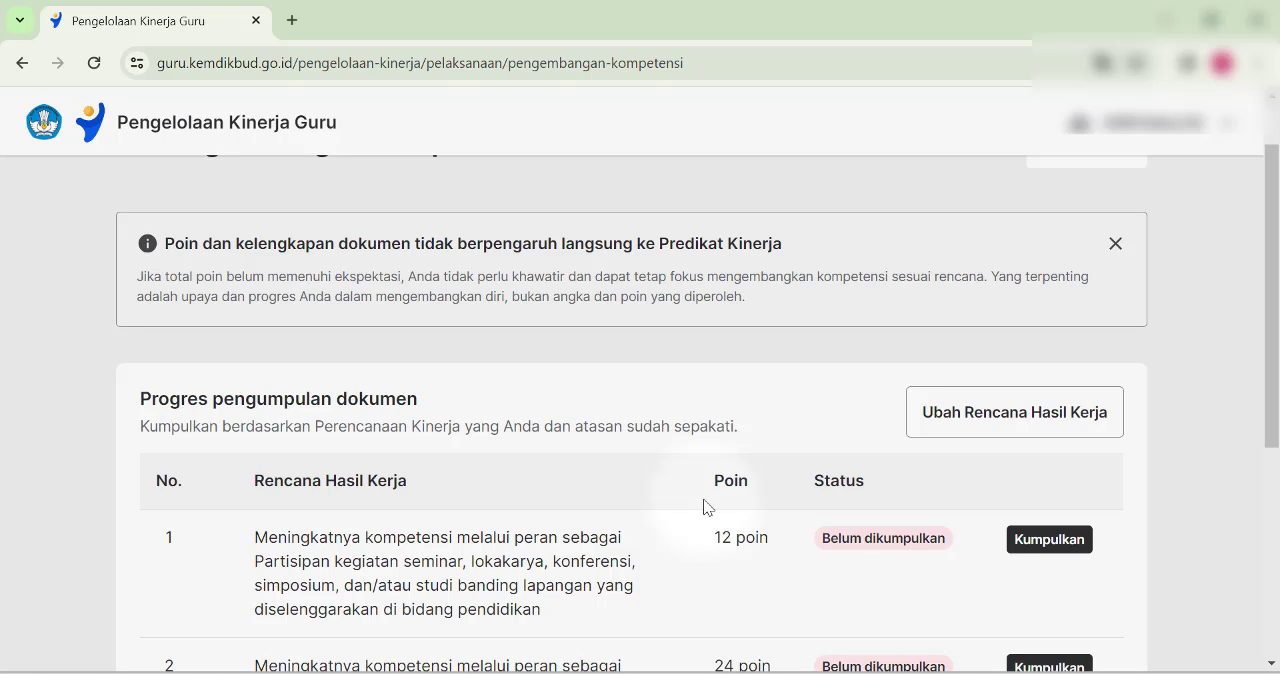
click(1006, 430)
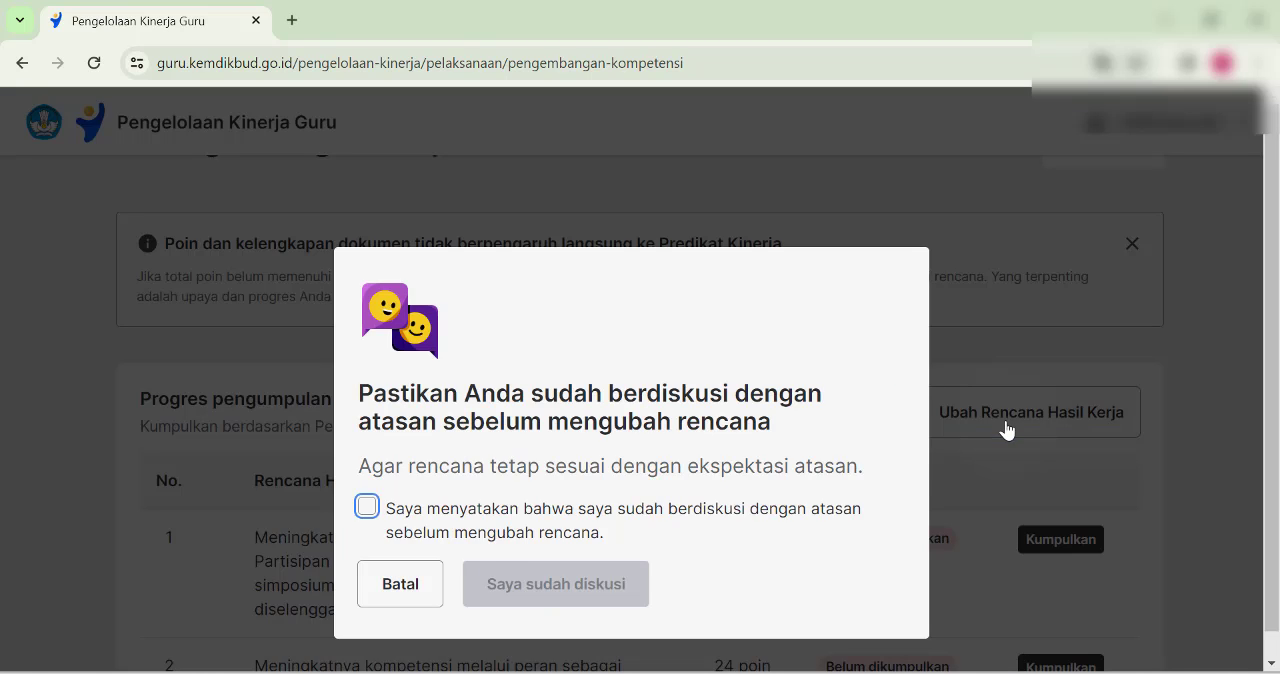
click(392, 527)
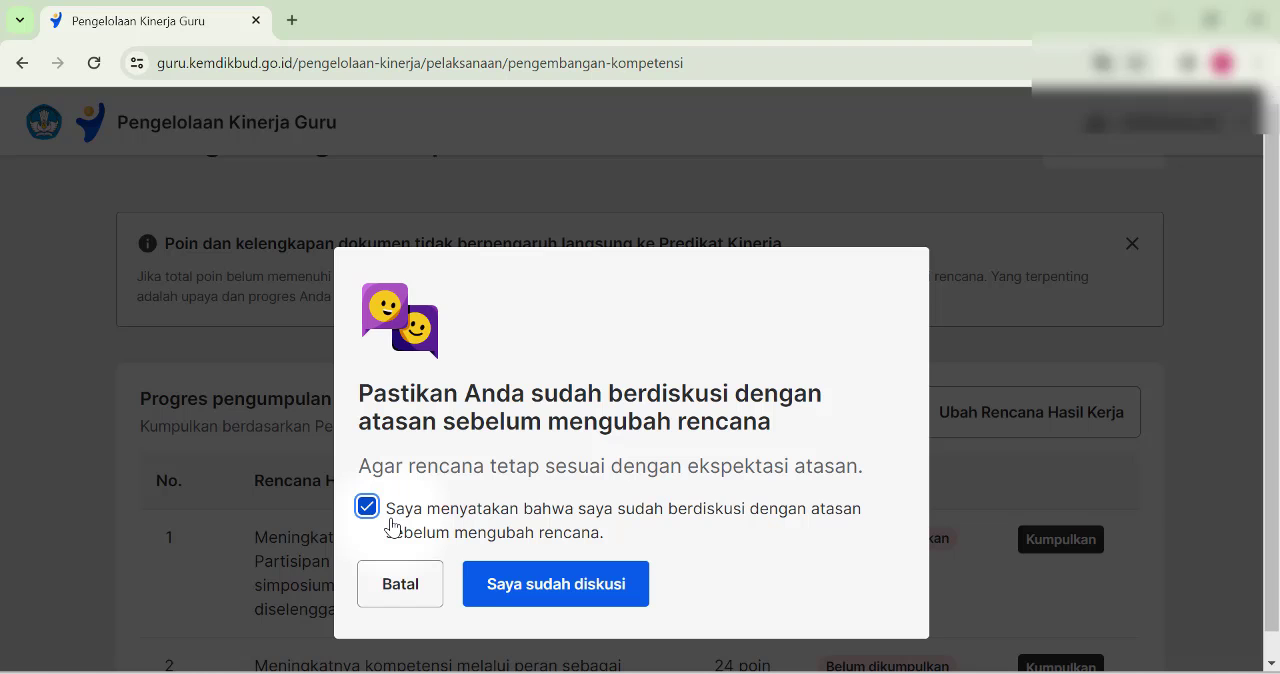
click(398, 587)
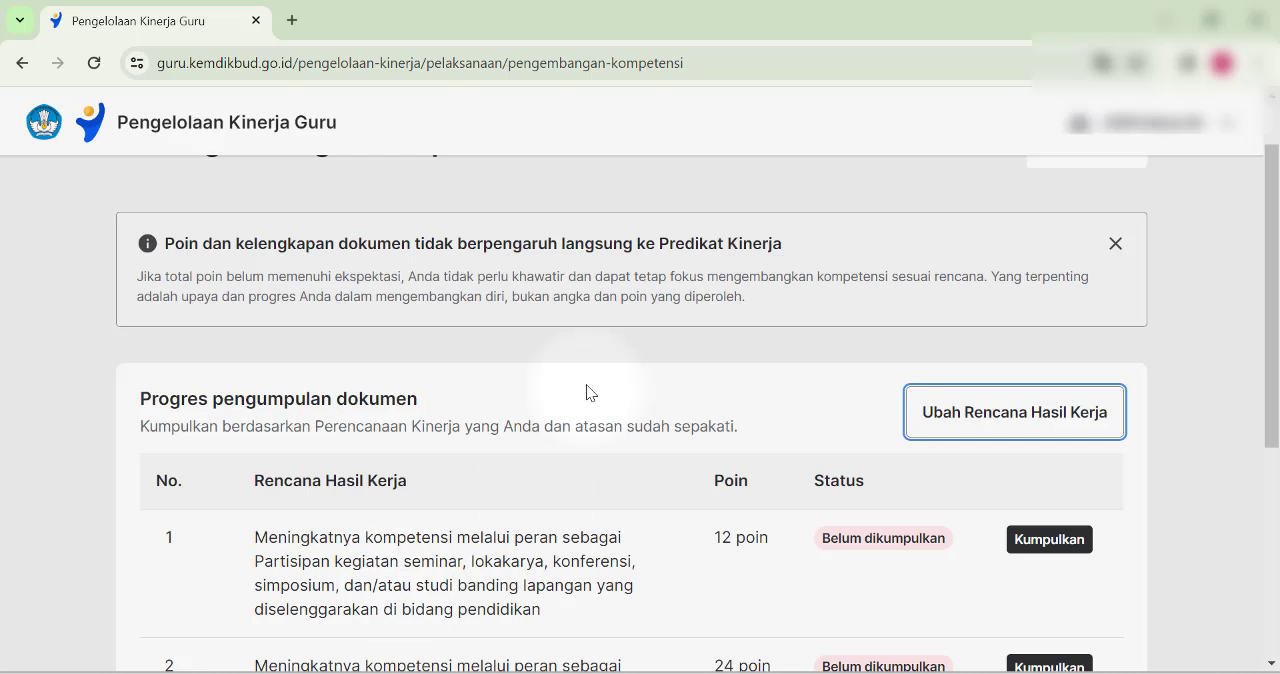
scroll(587, 385, down, 3)
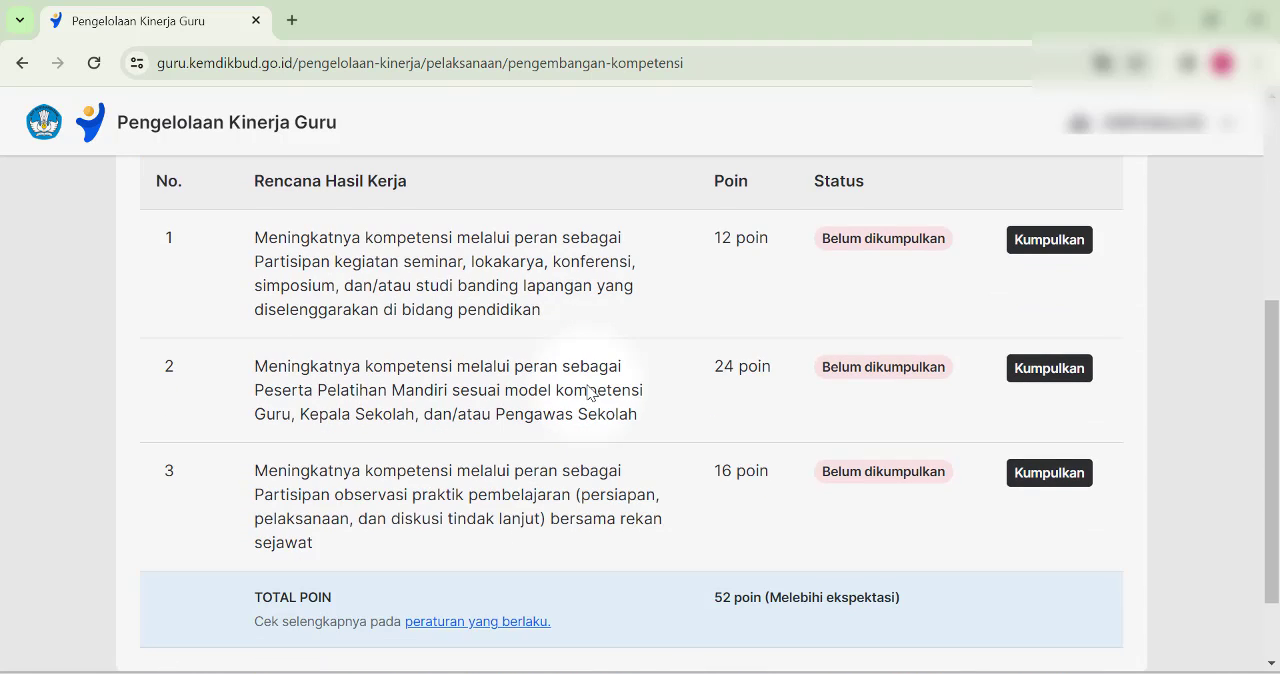